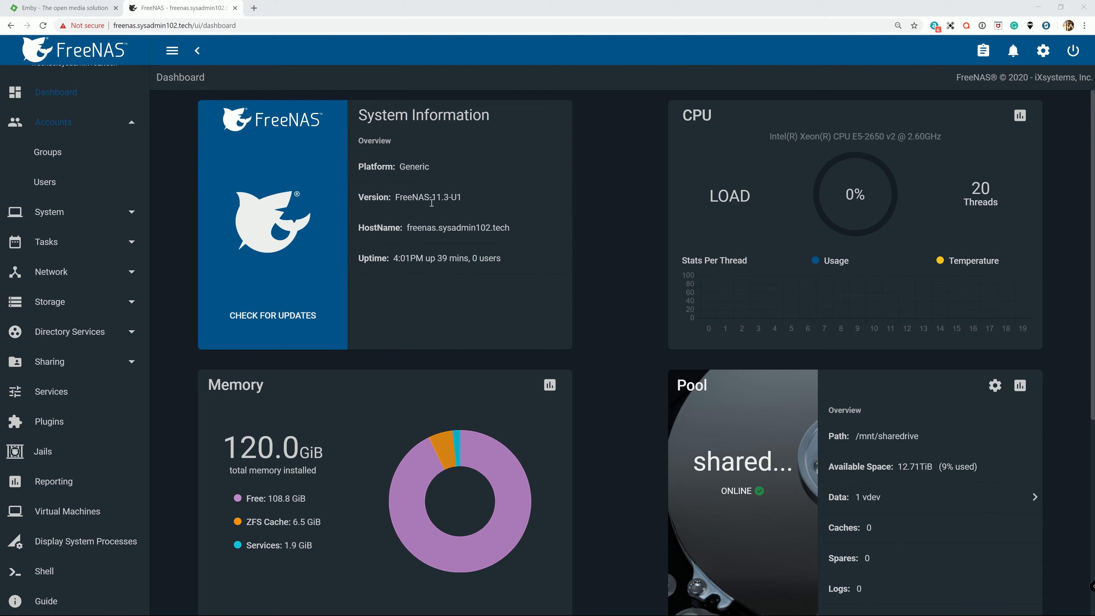
# Open the plugin catalogue, browse the Community collection, and return to the iXsystems collection.
pyautogui.click(65, 426)
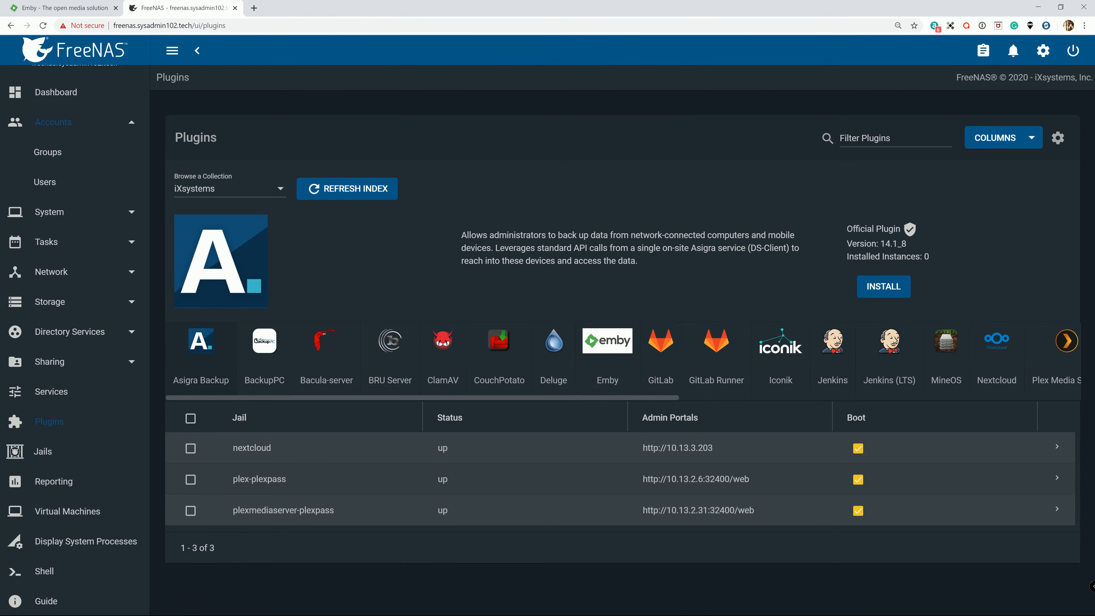
pyautogui.moveTo(674, 399); pyautogui.dragTo(302, 259)
pyautogui.click(266, 195)
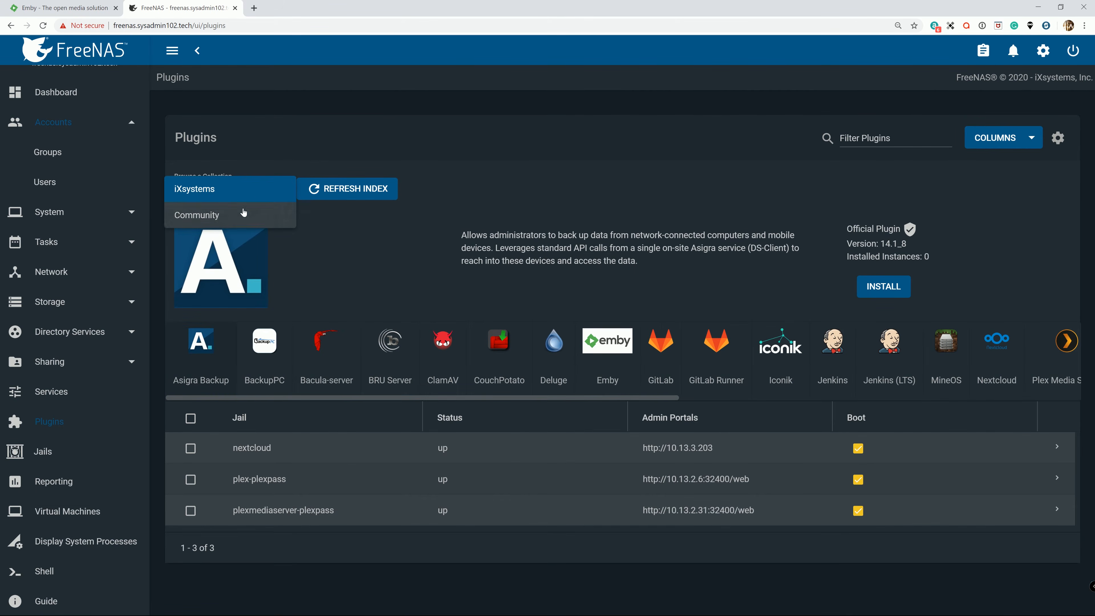
pyautogui.click(261, 215)
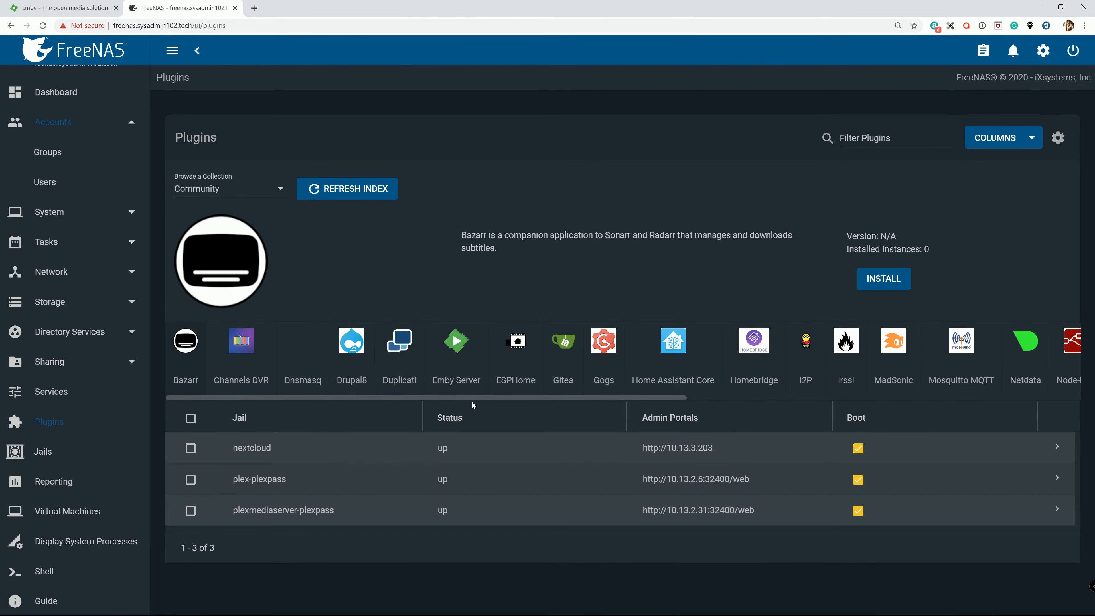
pyautogui.moveTo(472, 403); pyautogui.dragTo(343, 421)
pyautogui.moveTo(441, 412); pyautogui.dragTo(526, 401)
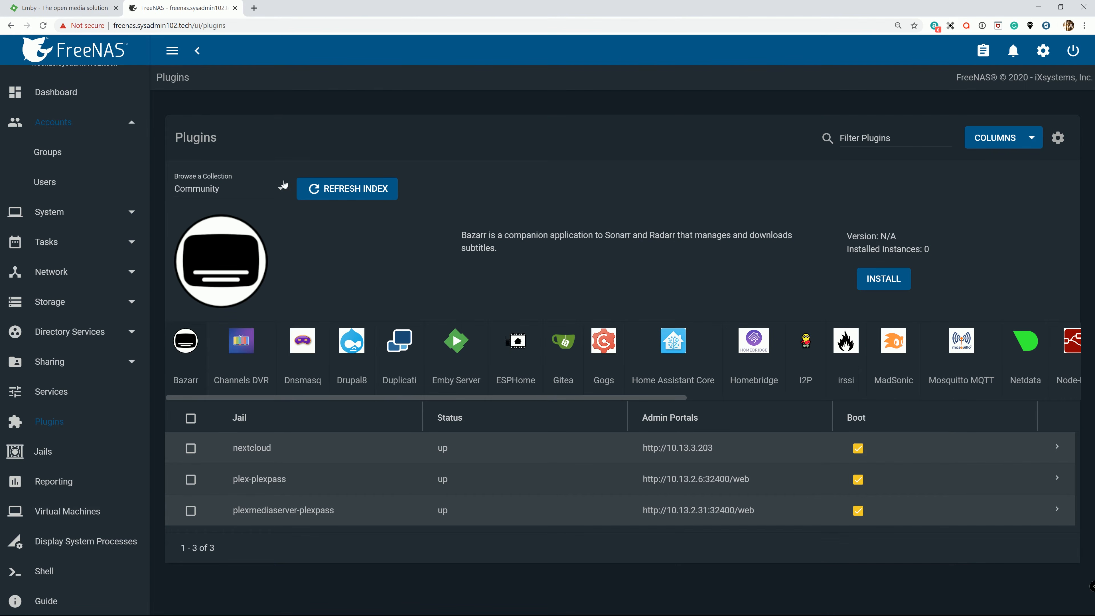
pyautogui.click(281, 189)
pyautogui.click(224, 165)
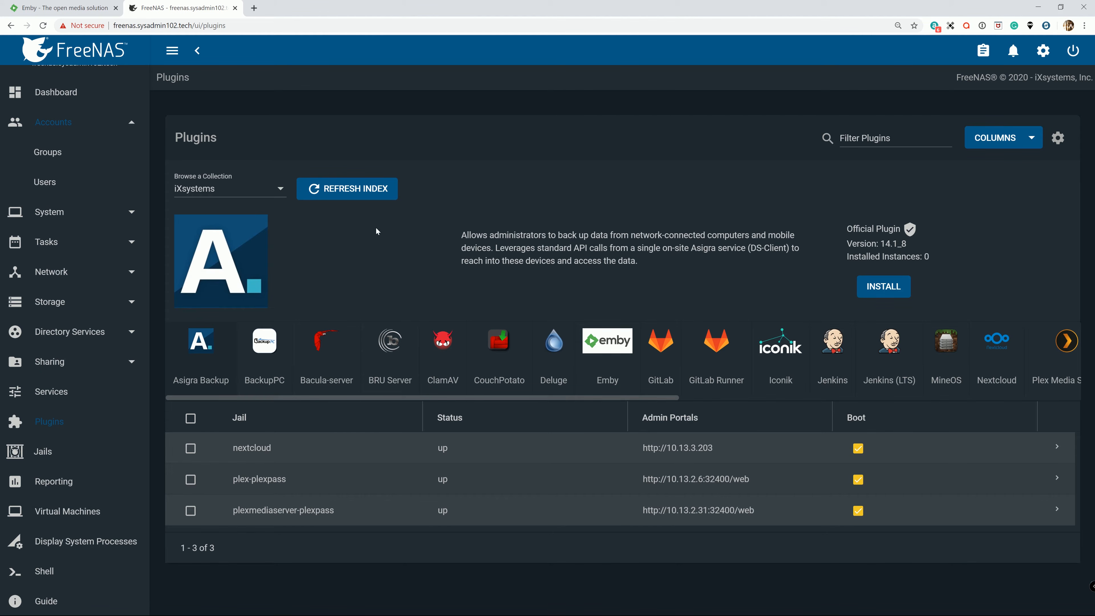
# Install the official Emby plugin from the iXsystems collection with the jail name emby and dismiss the install notes.
pyautogui.click(606, 345)
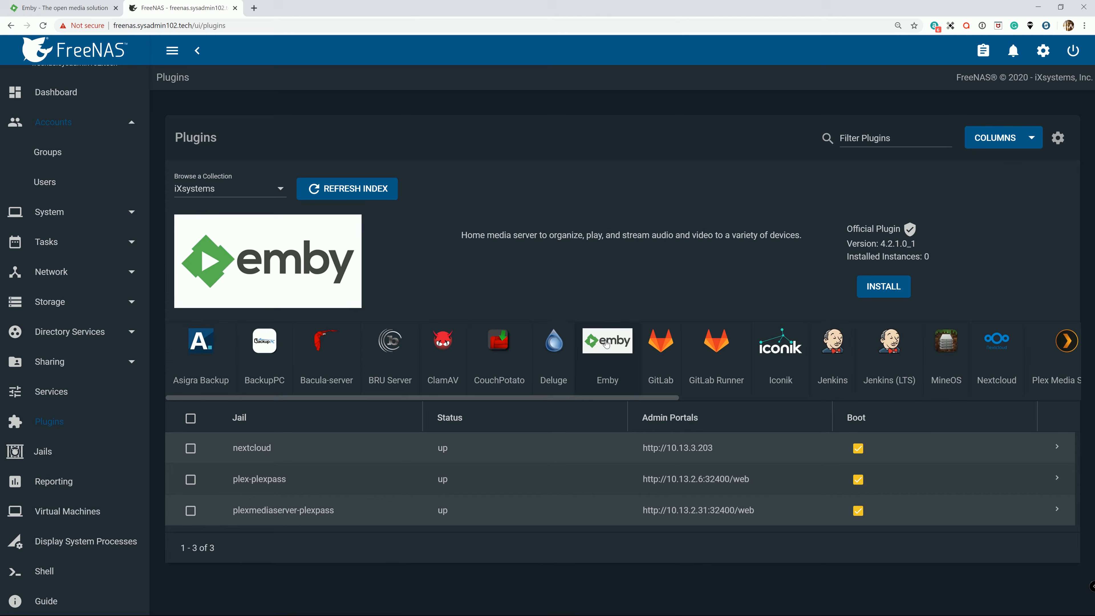
pyautogui.click(880, 292)
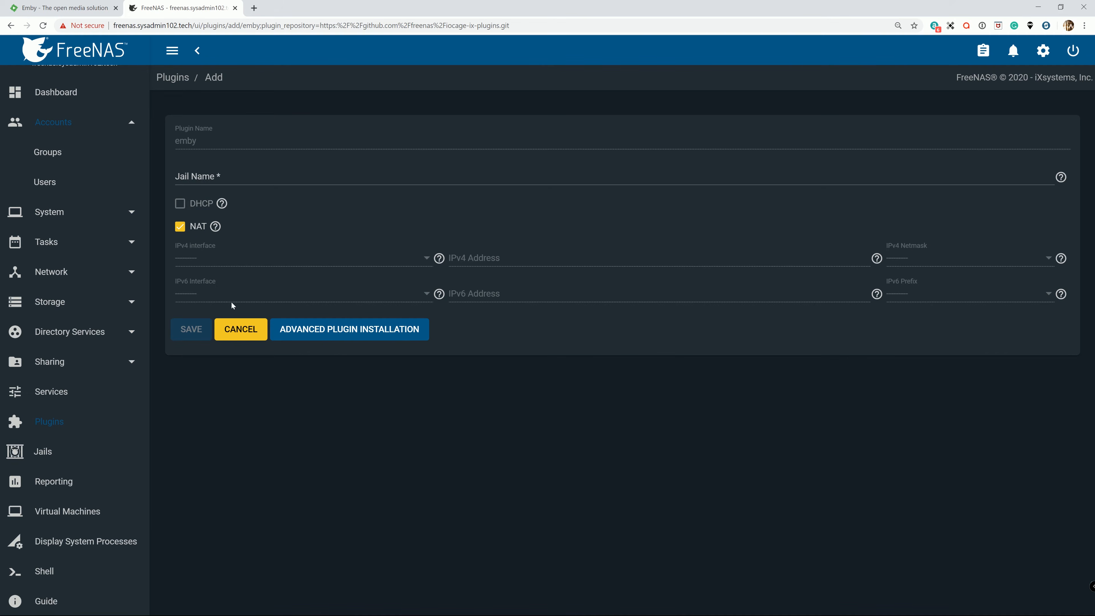
pyautogui.click(241, 176)
pyautogui.write('emby')
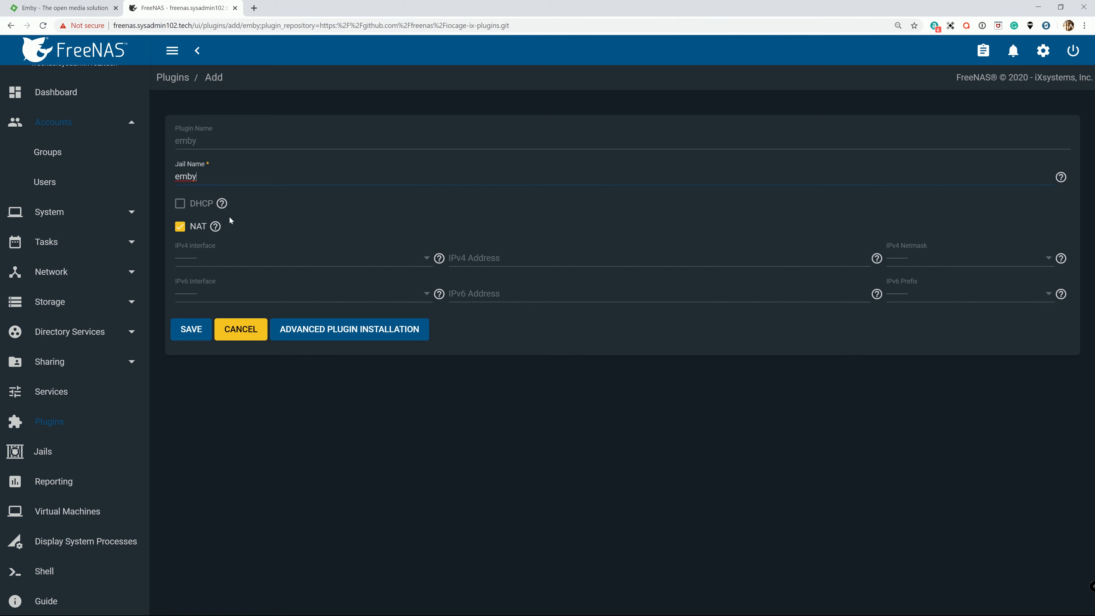
pyautogui.click(181, 336)
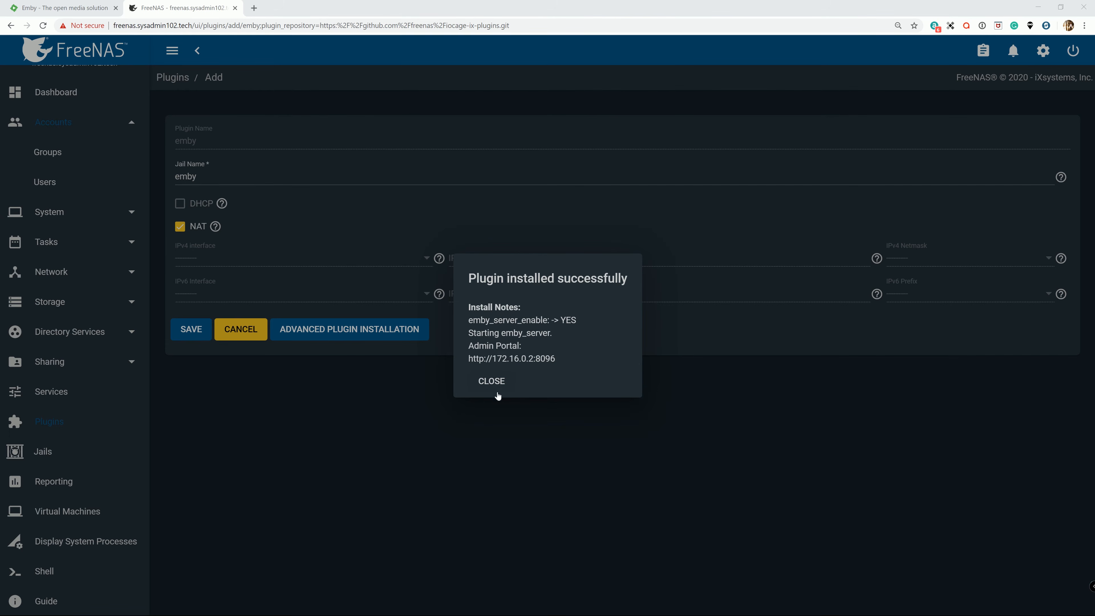
pyautogui.click(494, 381)
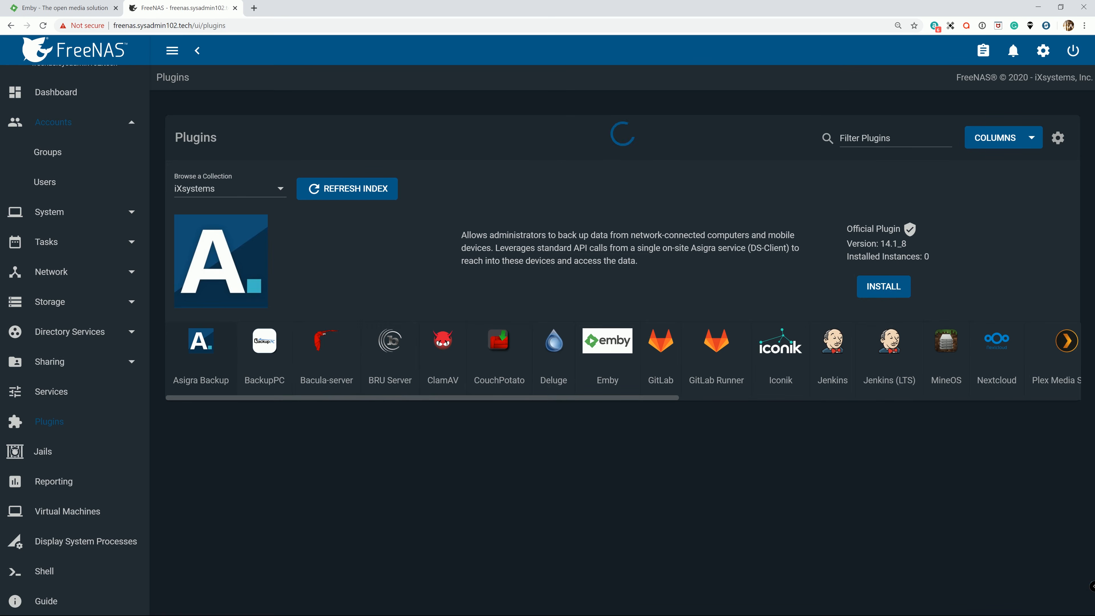
# Stop the emby jail from the list of jails.
pyautogui.click(41, 451)
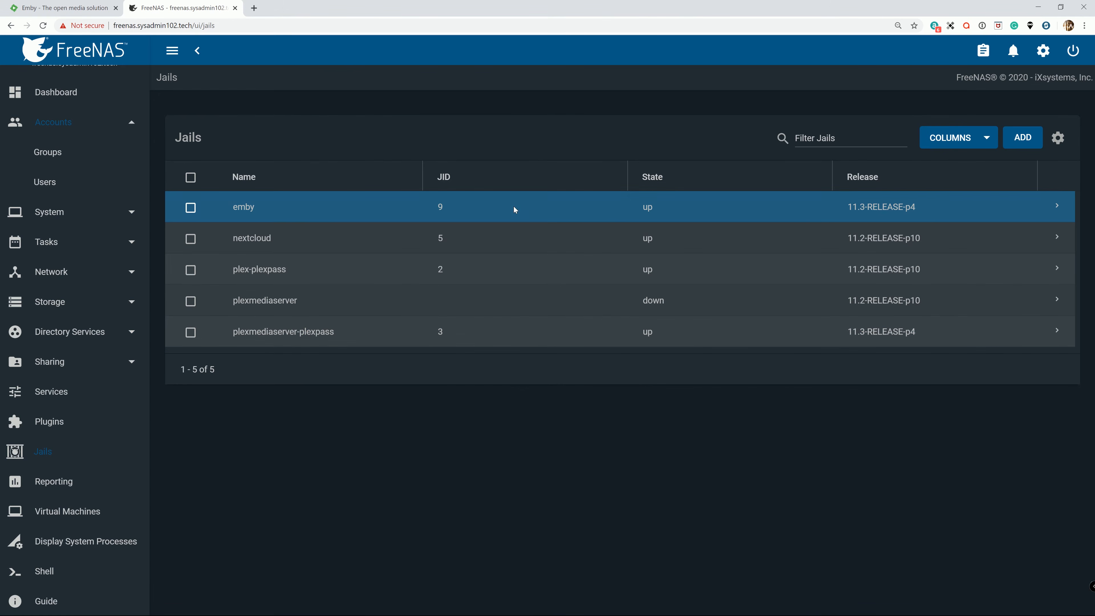
pyautogui.click(1058, 208)
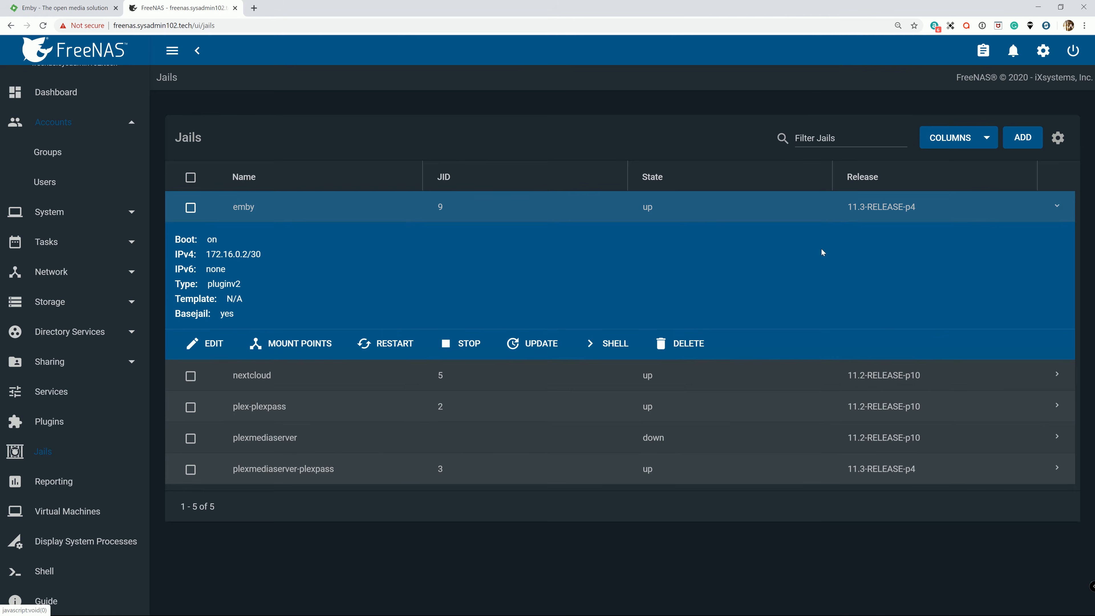
pyautogui.click(468, 343)
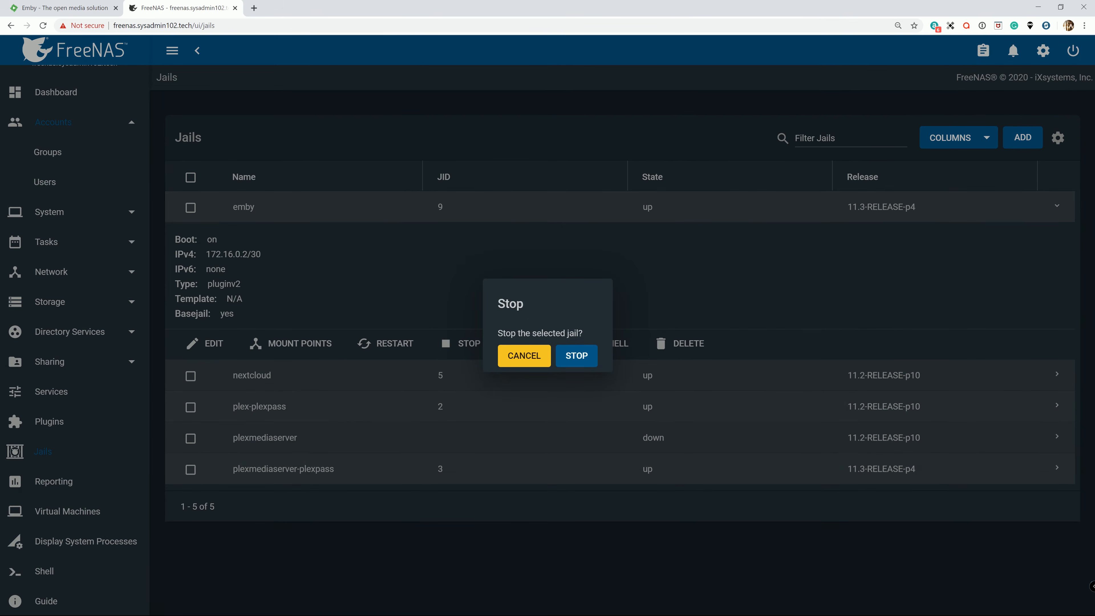
pyautogui.click(580, 358)
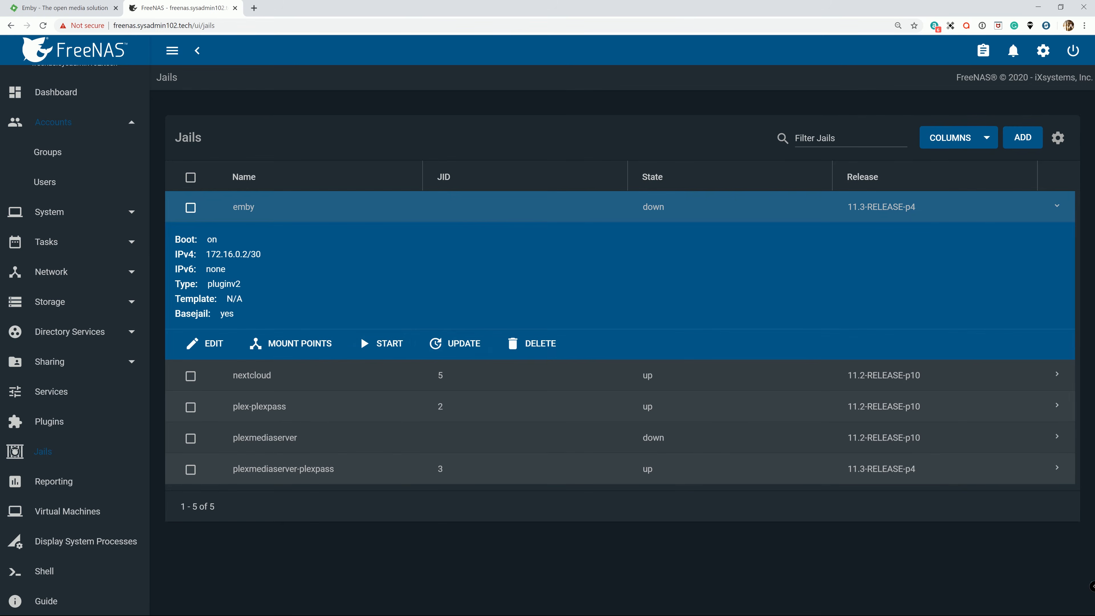
# Add a mount point to the emby jail with /mnt/sharedrive/plex as its source.
pyautogui.click(295, 349)
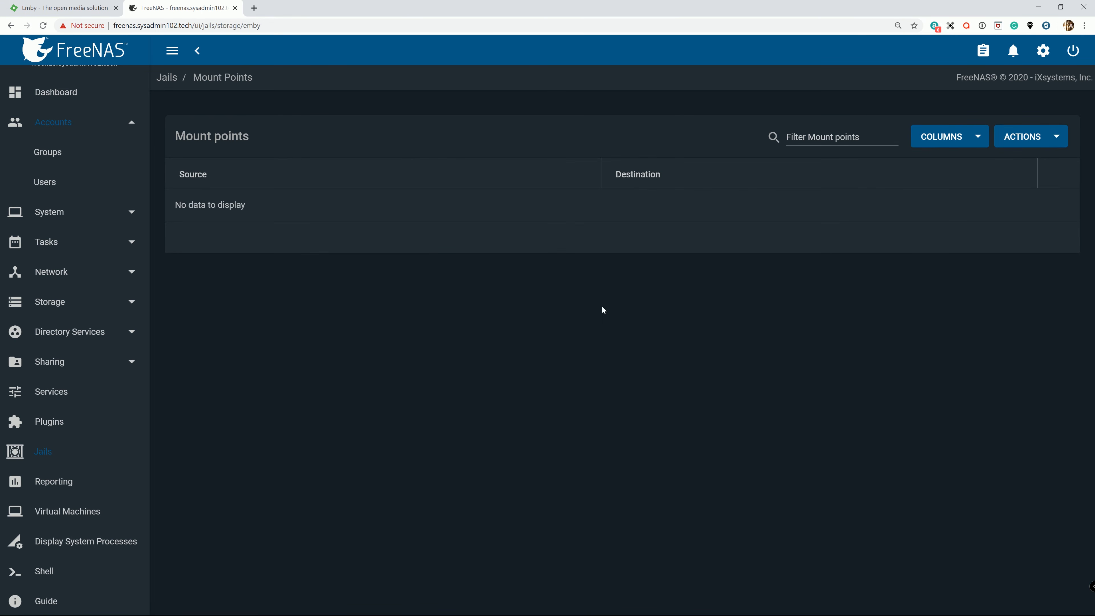
pyautogui.click(1031, 136)
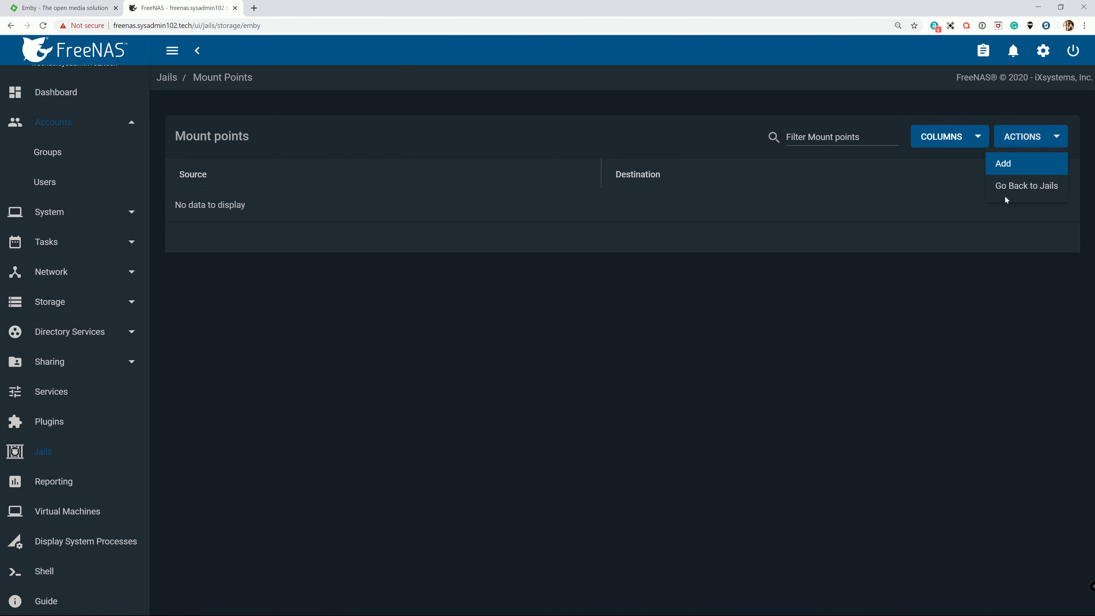
pyautogui.click(1020, 166)
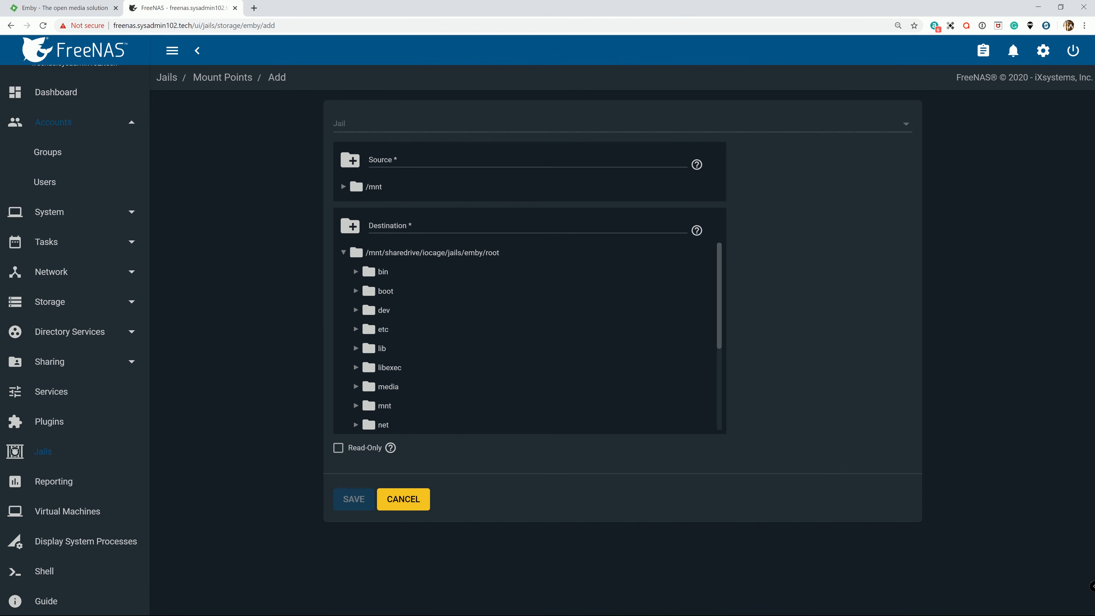
pyautogui.click(344, 187)
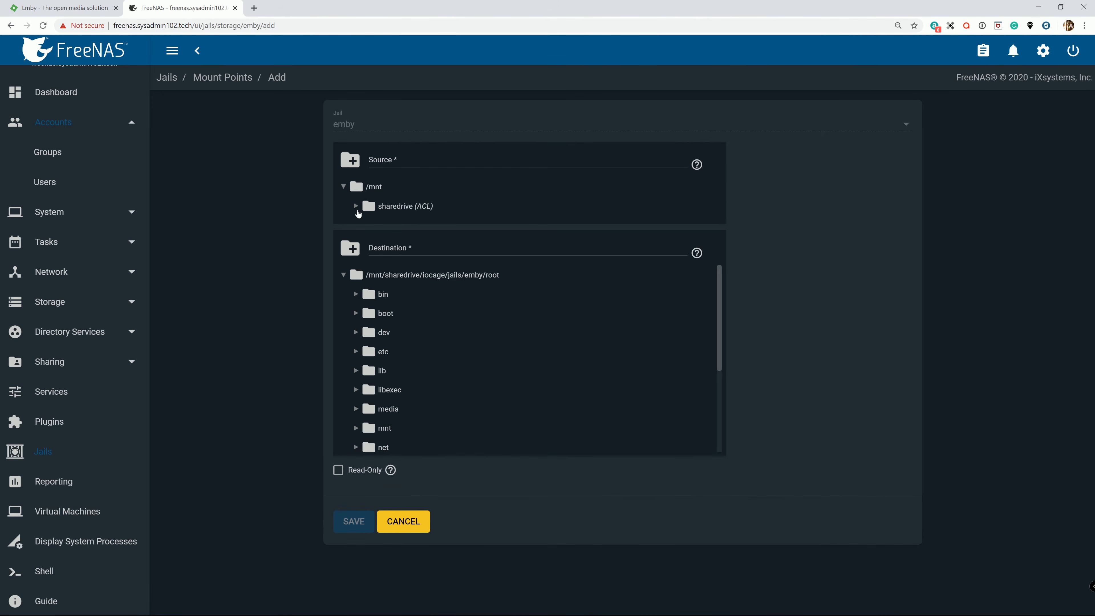
pyautogui.click(356, 206)
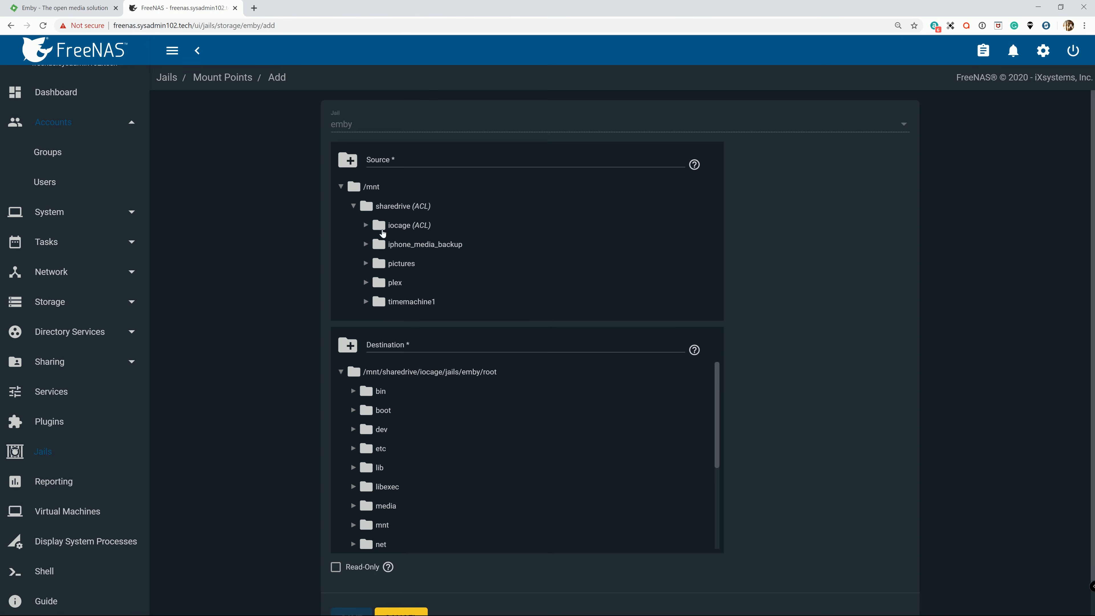
pyautogui.click(378, 287)
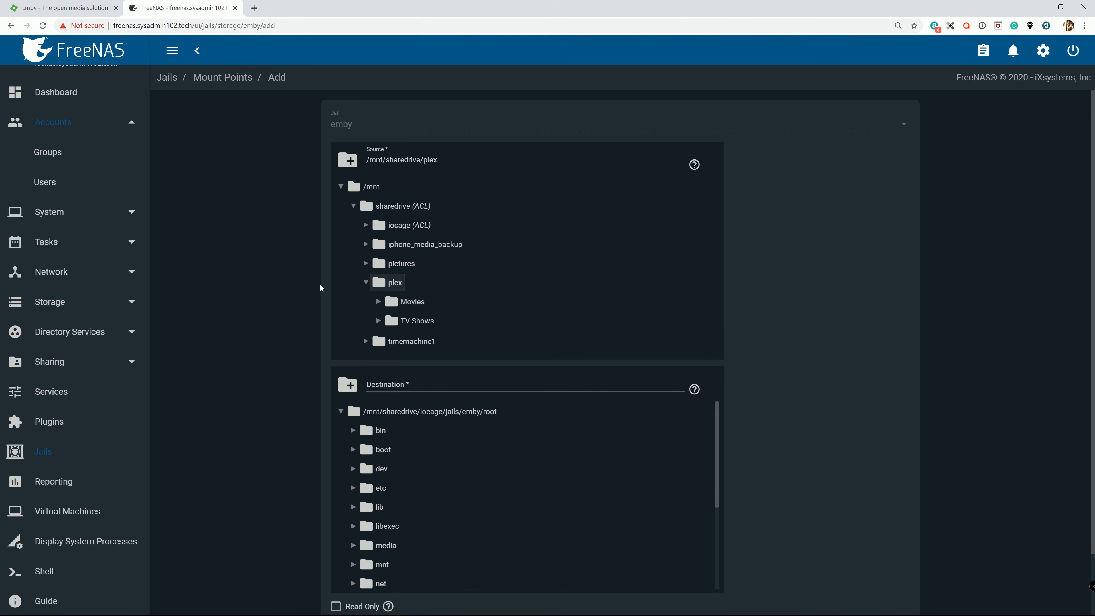
# Set the mount point's destination to /mnt/sharedrive/iocage/jails/emby/root/media and save it.
pyautogui.scroll(-1, 320, 284)
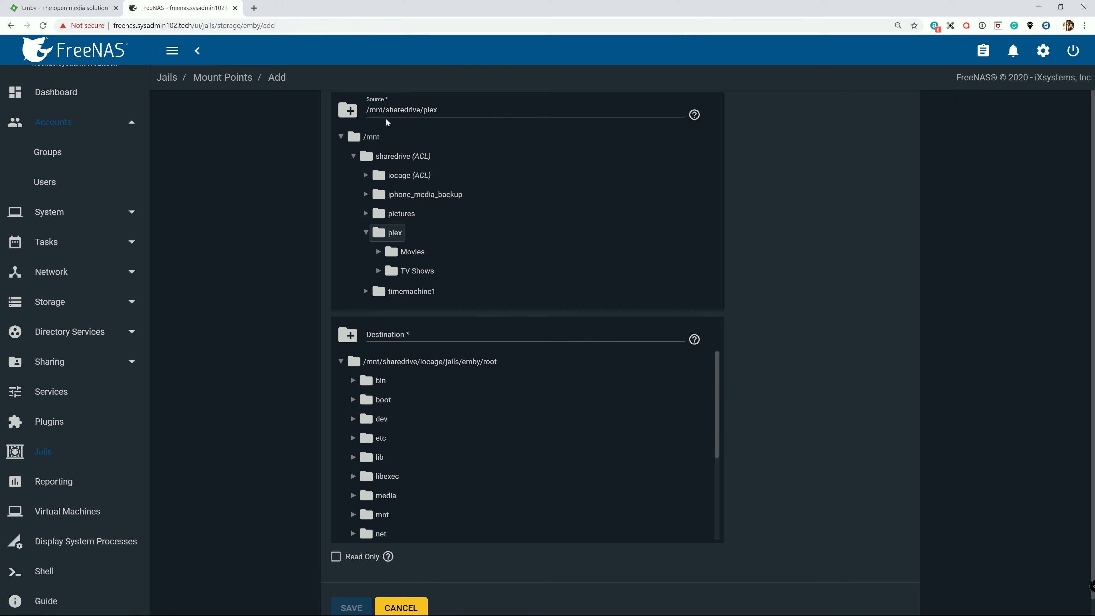
pyautogui.scroll(-1, 447, 419)
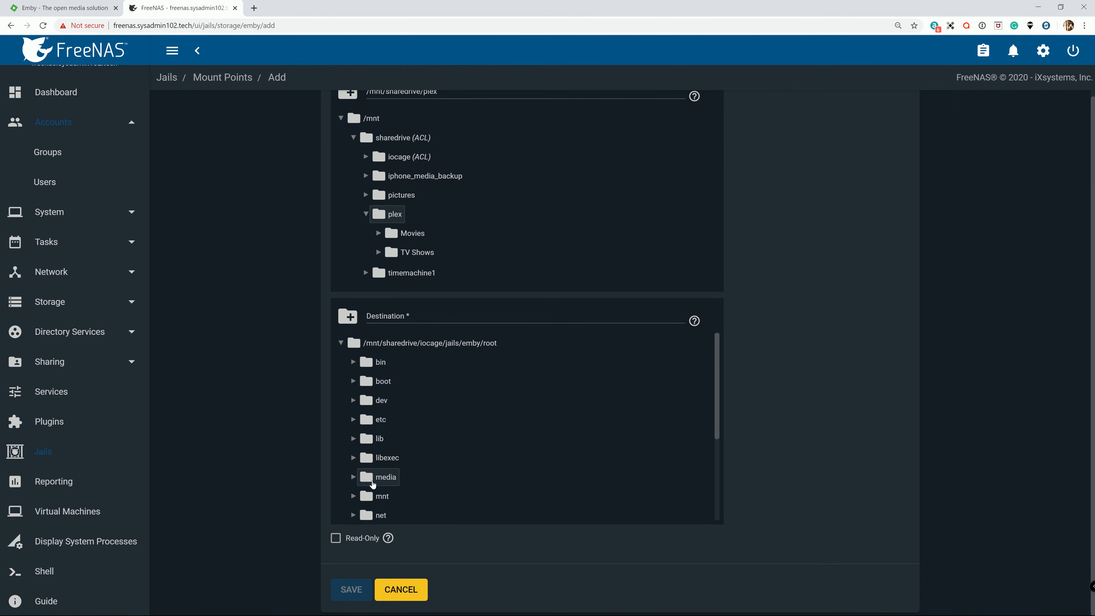
pyautogui.click(375, 479)
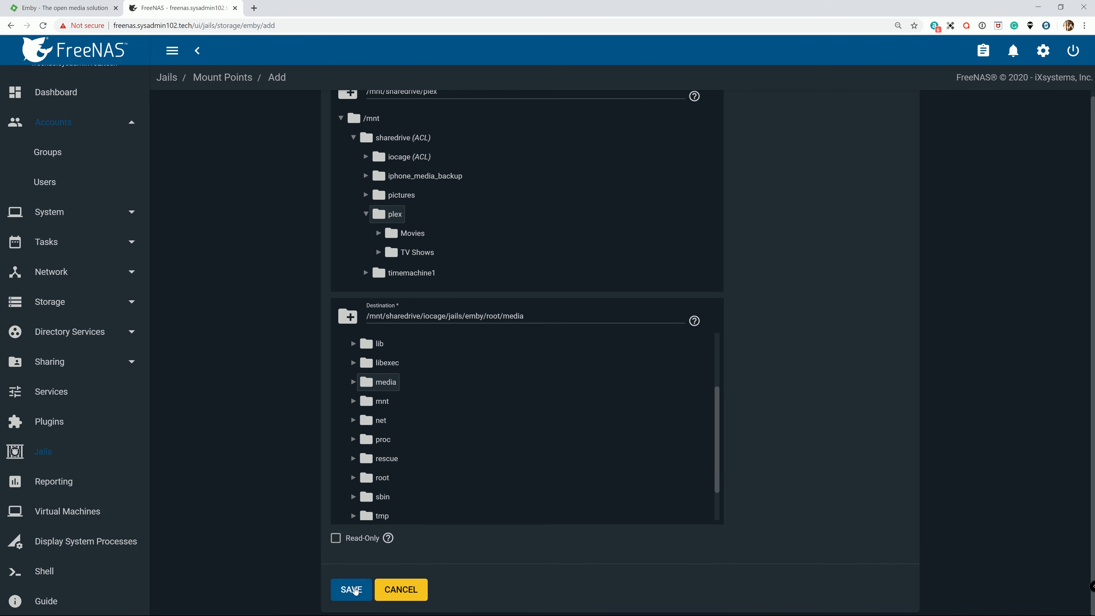
pyautogui.scroll(-2, 520, 426)
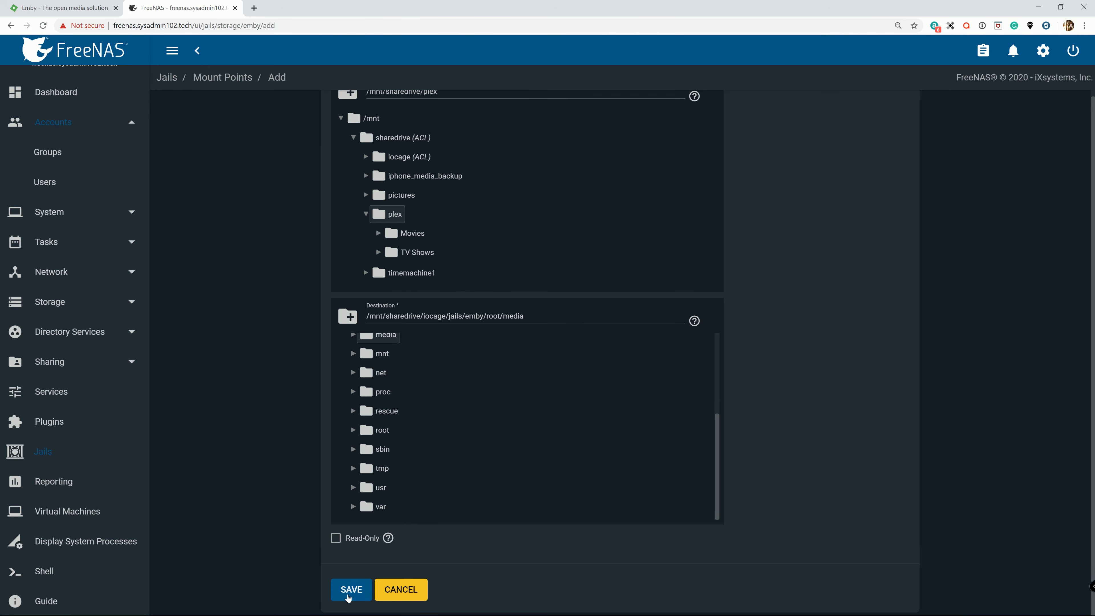
pyautogui.click(355, 590)
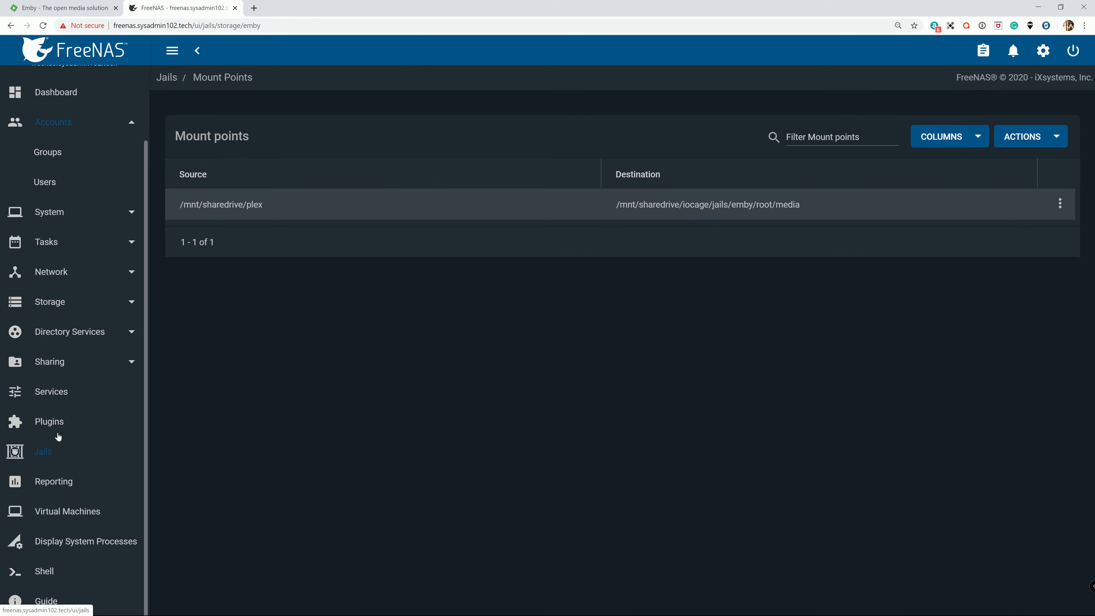
# Start the emby plugin again from the list of installed plugins.
pyautogui.click(51, 422)
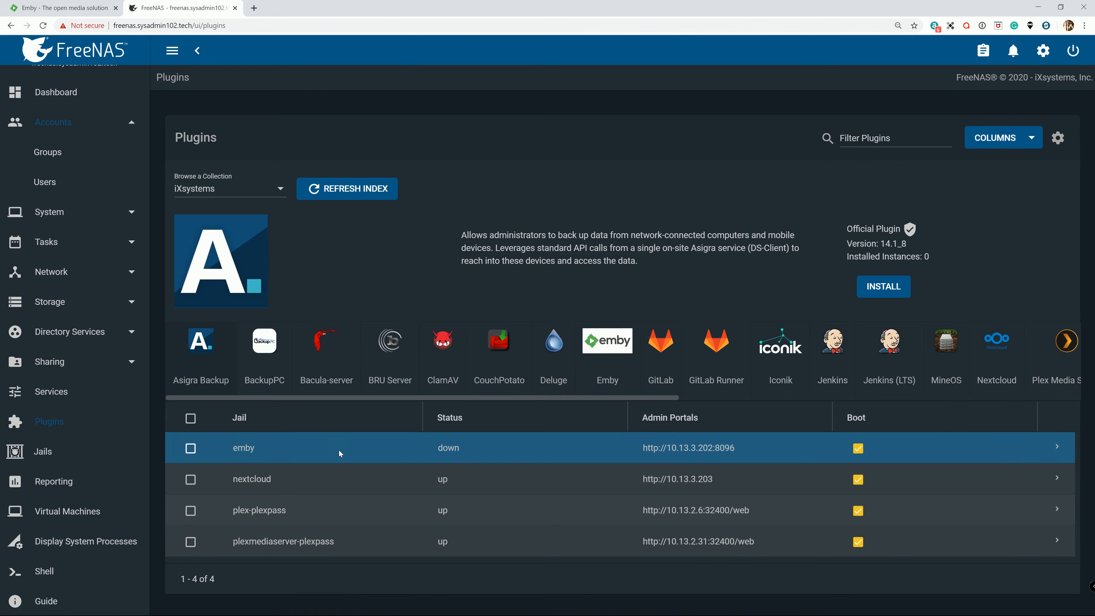
pyautogui.click(1068, 445)
pyautogui.click(219, 585)
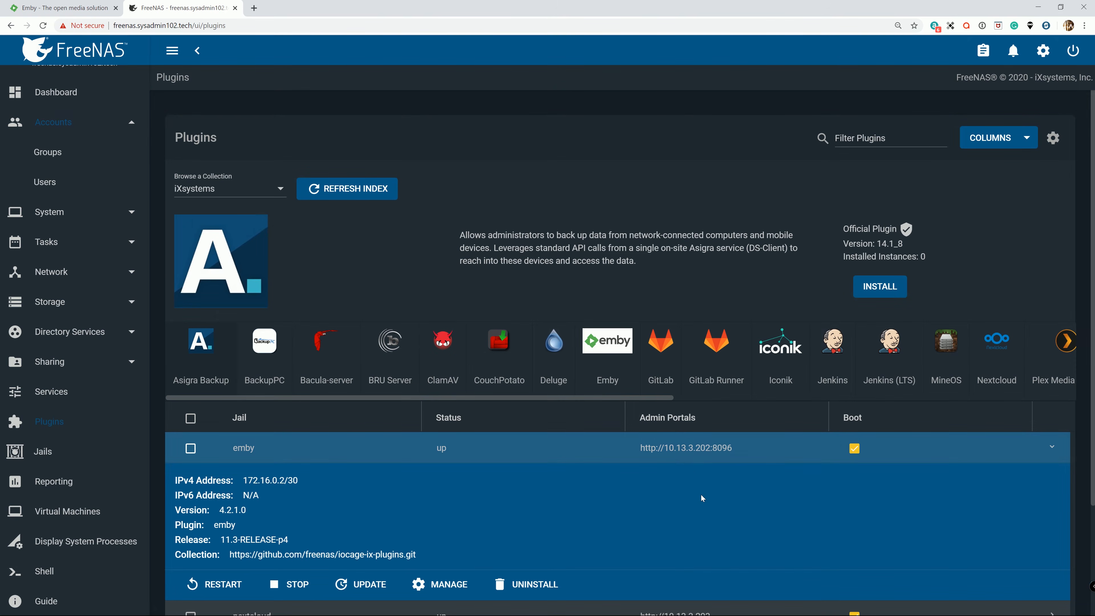
pyautogui.moveTo(734, 449); pyautogui.dragTo(652, 459)
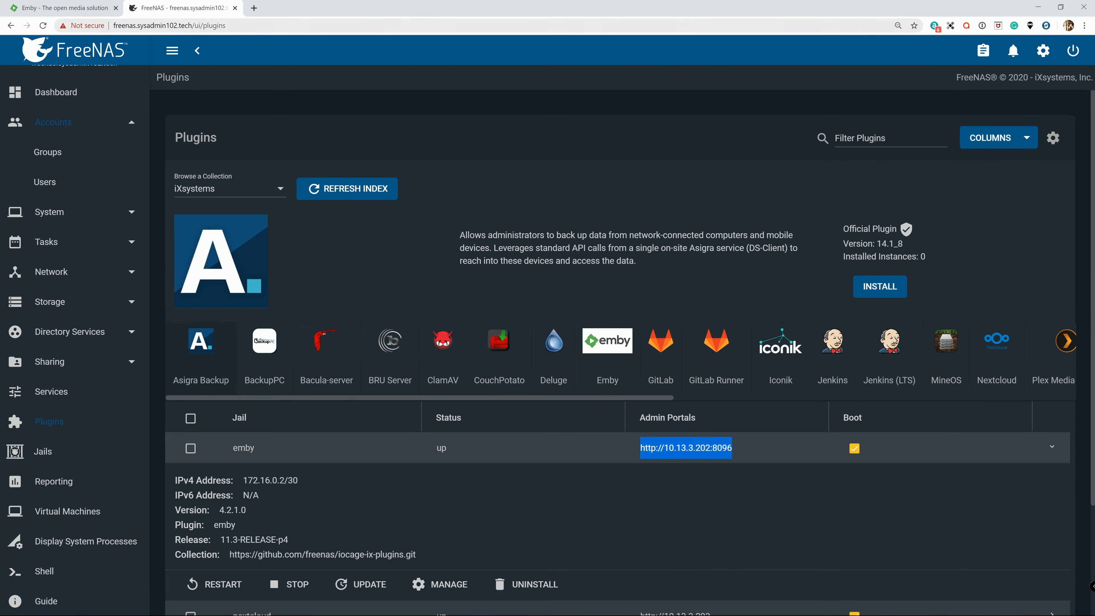
pyautogui.click(254, 8)
pyautogui.write('http://10.13.3.202:8096')
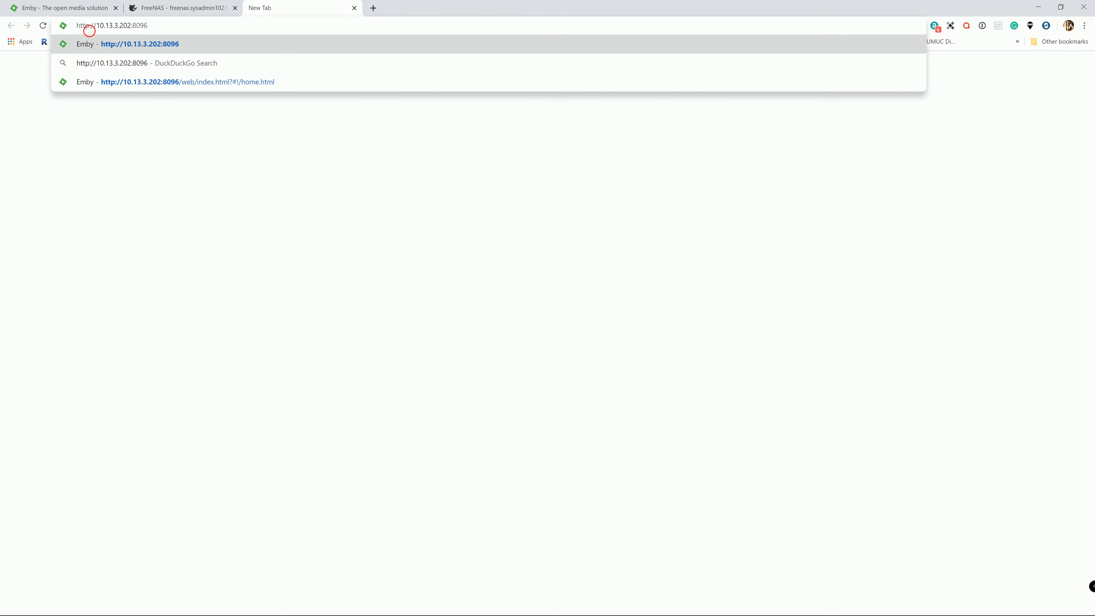
pyautogui.press('Return')
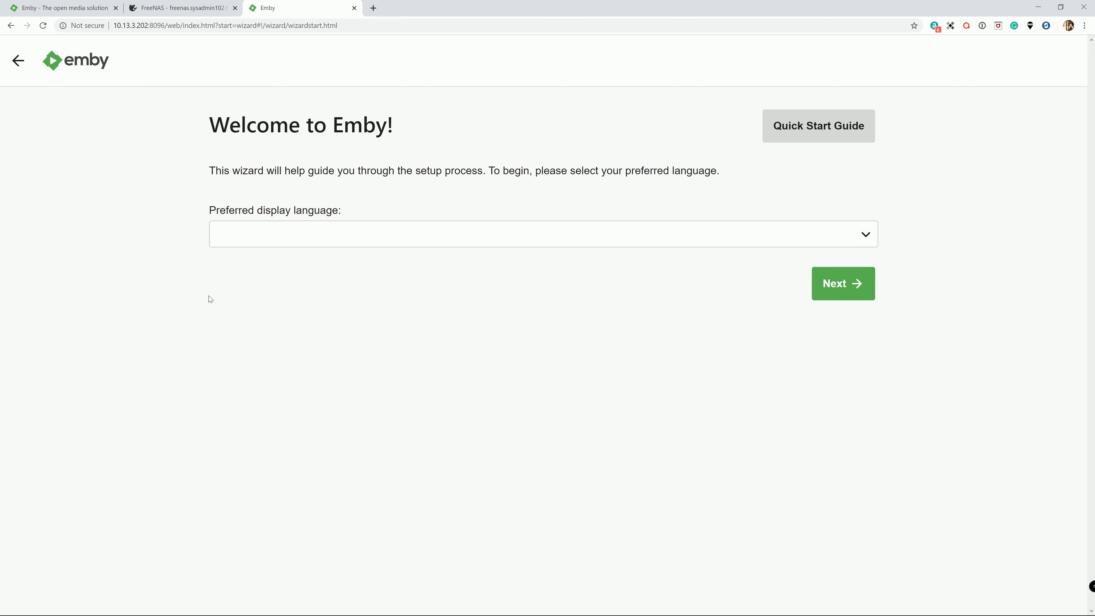
# Choose English (United States) as the preferred display language in the Emby setup wizard and continue to user creation.
pyautogui.click(257, 234)
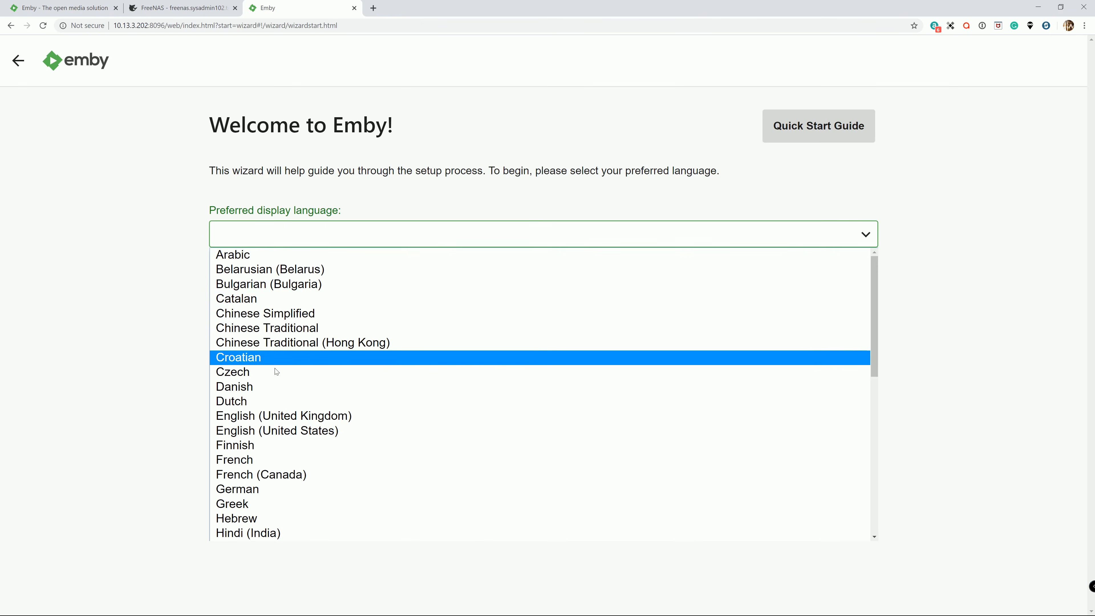
pyautogui.click(260, 429)
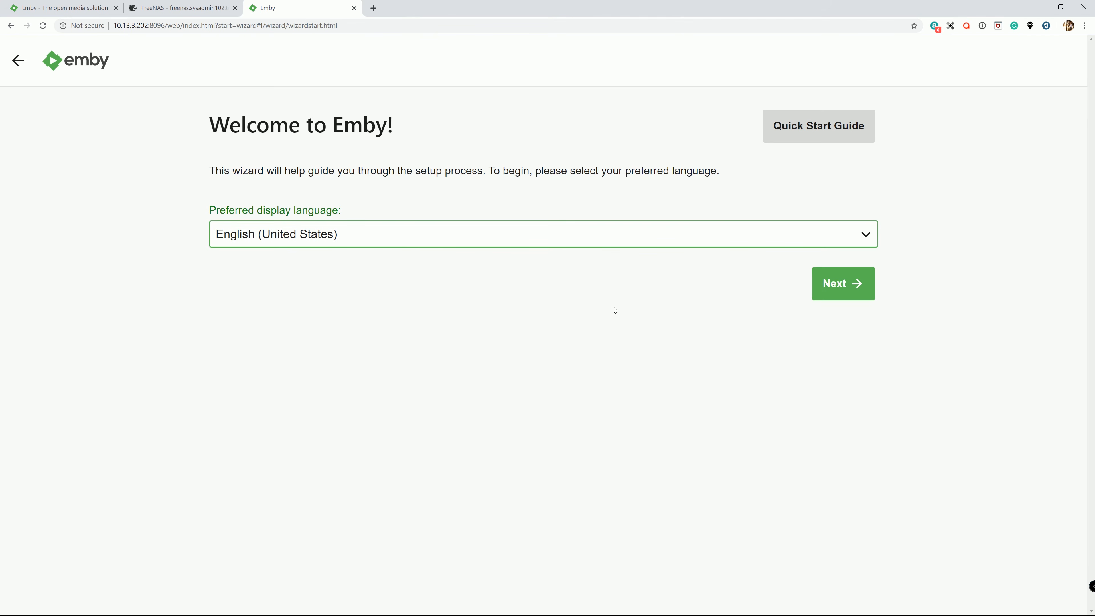
pyautogui.click(837, 298)
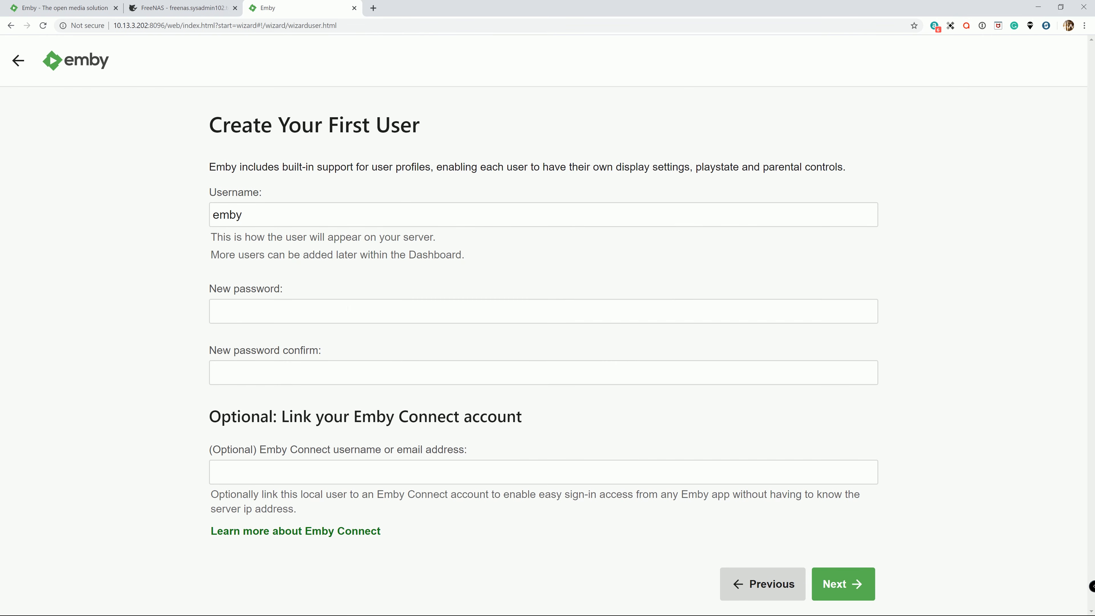
# Enter a new password for the first Emby user and repeat it in the confirmation field.
pyautogui.click(350, 319)
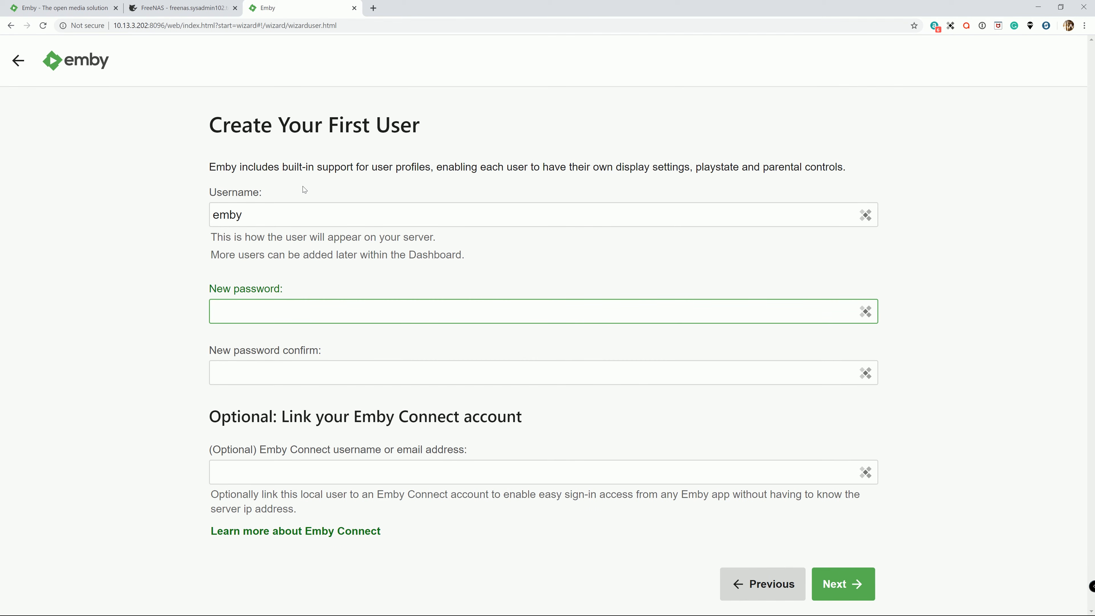
pyautogui.write('•••••••')
pyautogui.hotkey('ctrl', 'a')
pyautogui.press('BackSpace')
pyautogui.write('•••••••••••')
pyautogui.press('Tab')
pyautogui.write('•••••••••••')
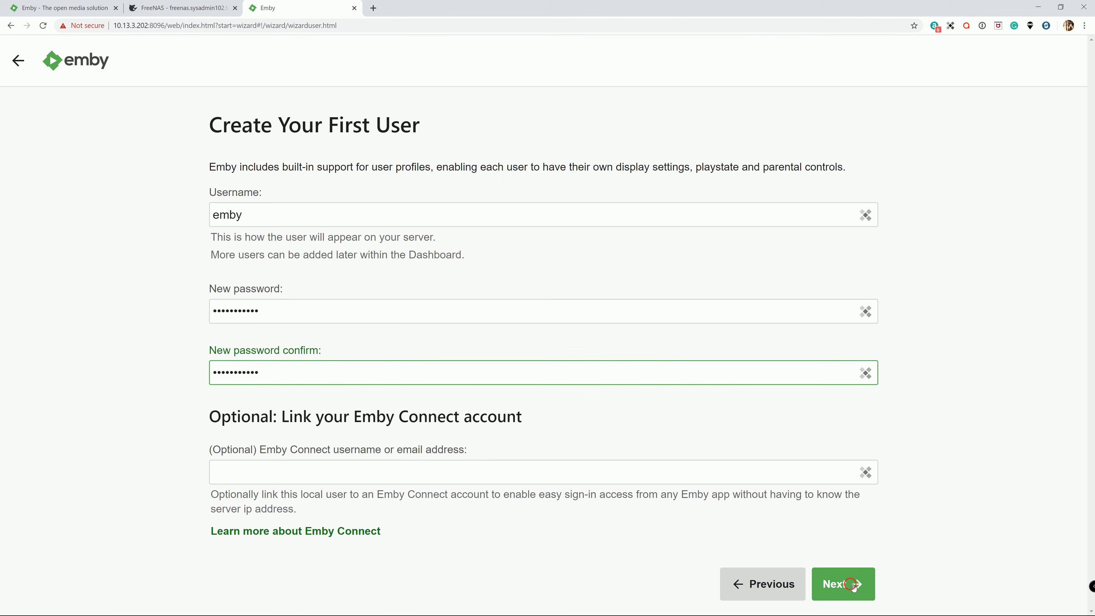
# Submit the first user's details and start adding a media library with the content type Movies.
pyautogui.click(841, 584)
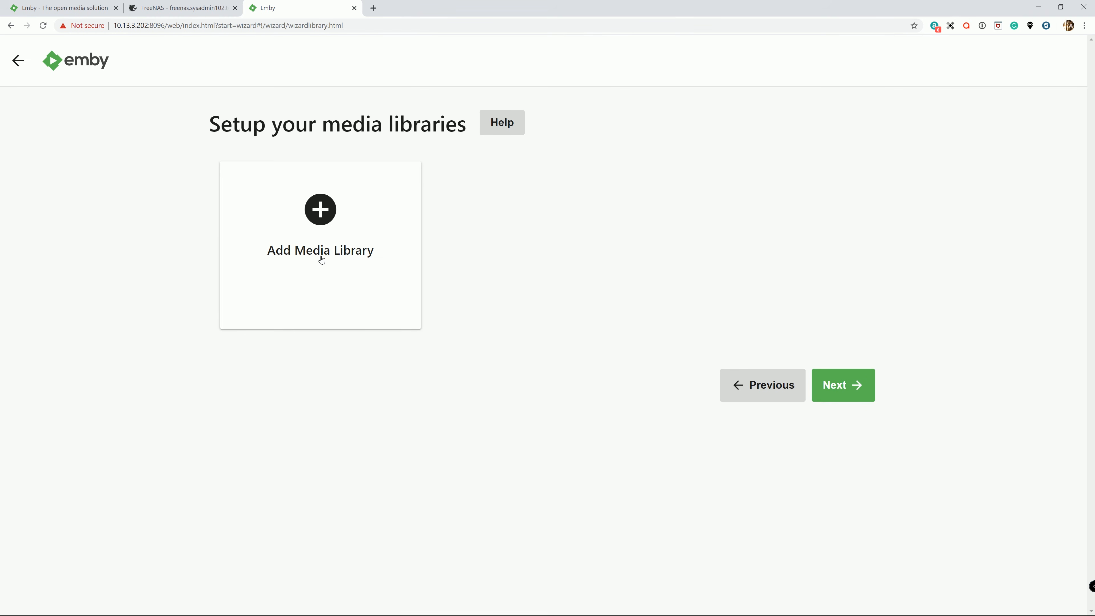
pyautogui.click(324, 210)
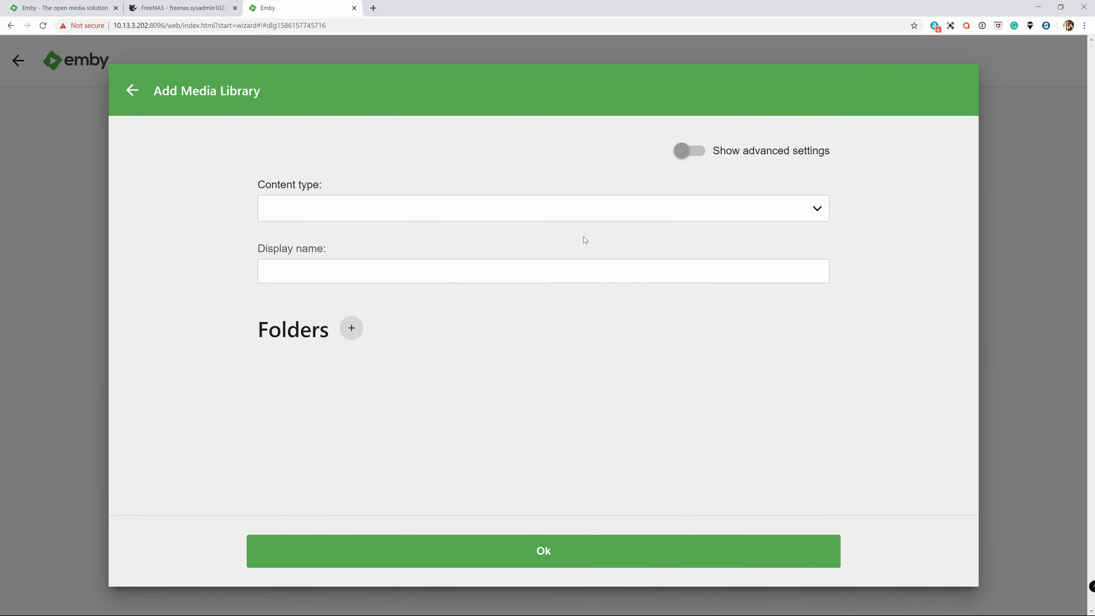
pyautogui.click(603, 213)
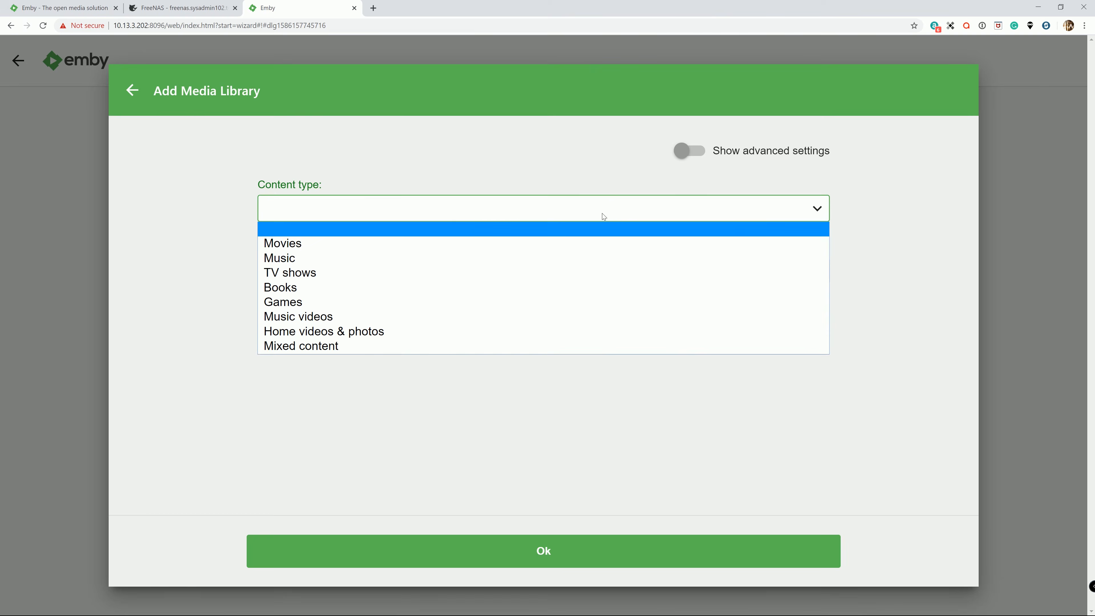
pyautogui.click(293, 244)
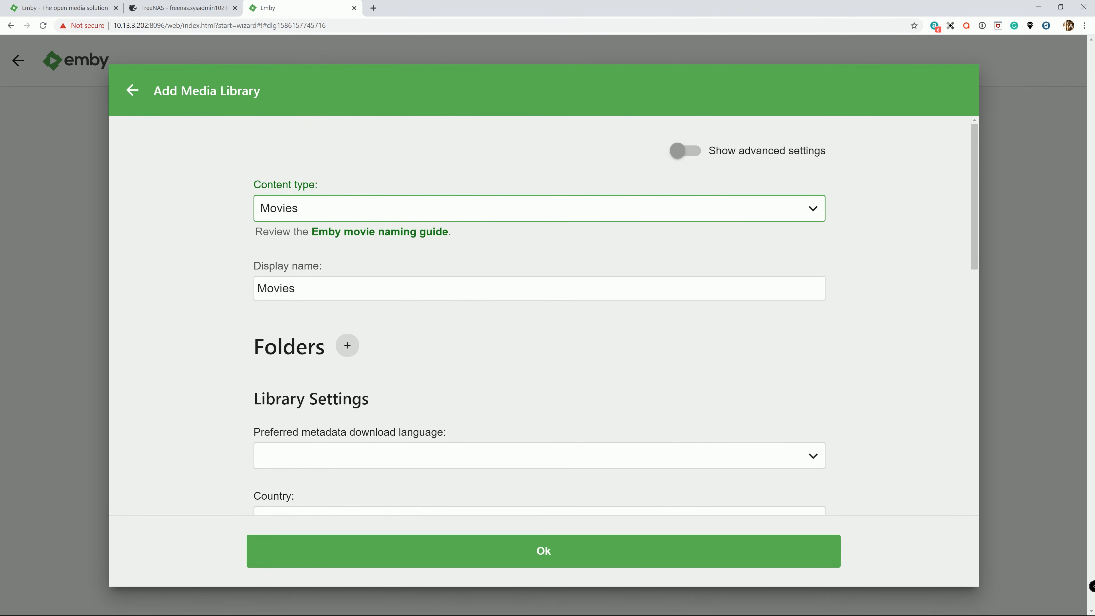
# Add the folder /media/Movies/Kid to the Movies library.
pyautogui.click(347, 345)
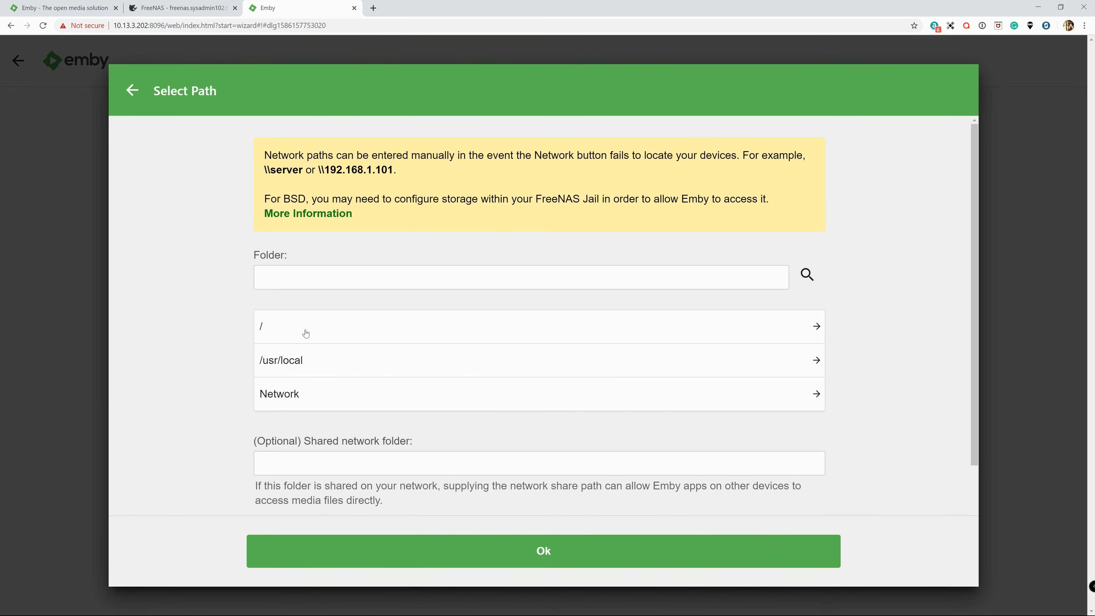
pyautogui.click(305, 333)
pyautogui.scroll(-3, 310, 385)
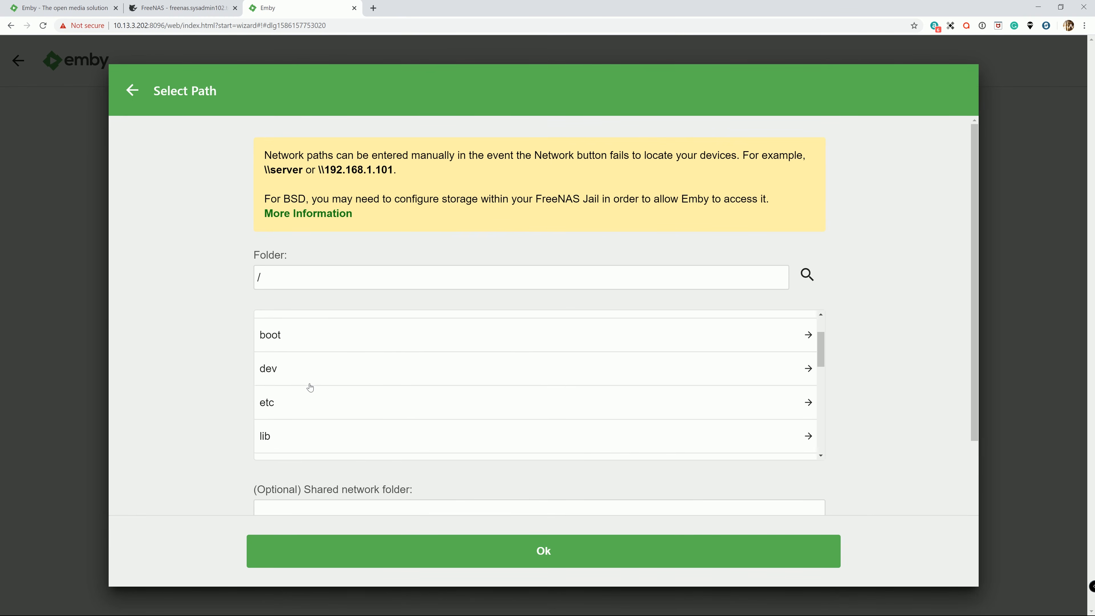
pyautogui.scroll(-1, 310, 385)
pyautogui.click(296, 371)
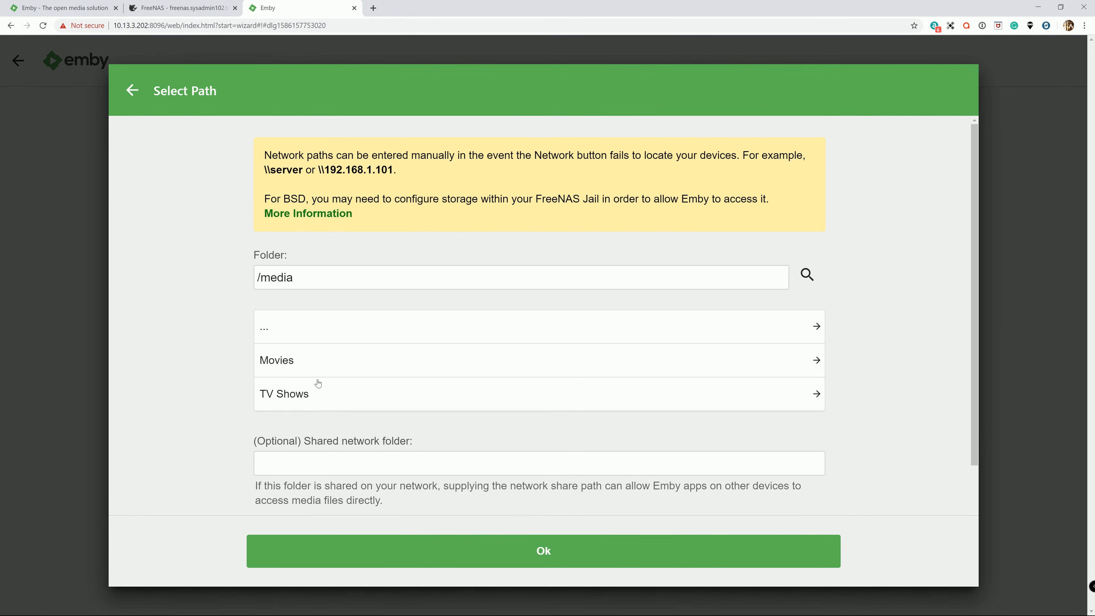
pyautogui.click(285, 363)
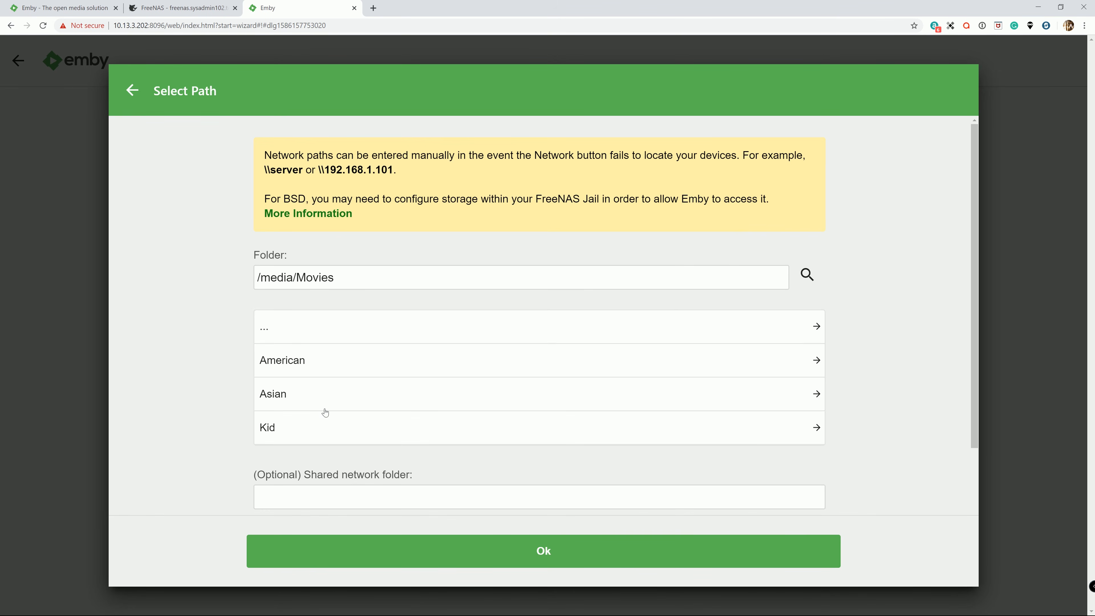
pyautogui.scroll(-1, 318, 398)
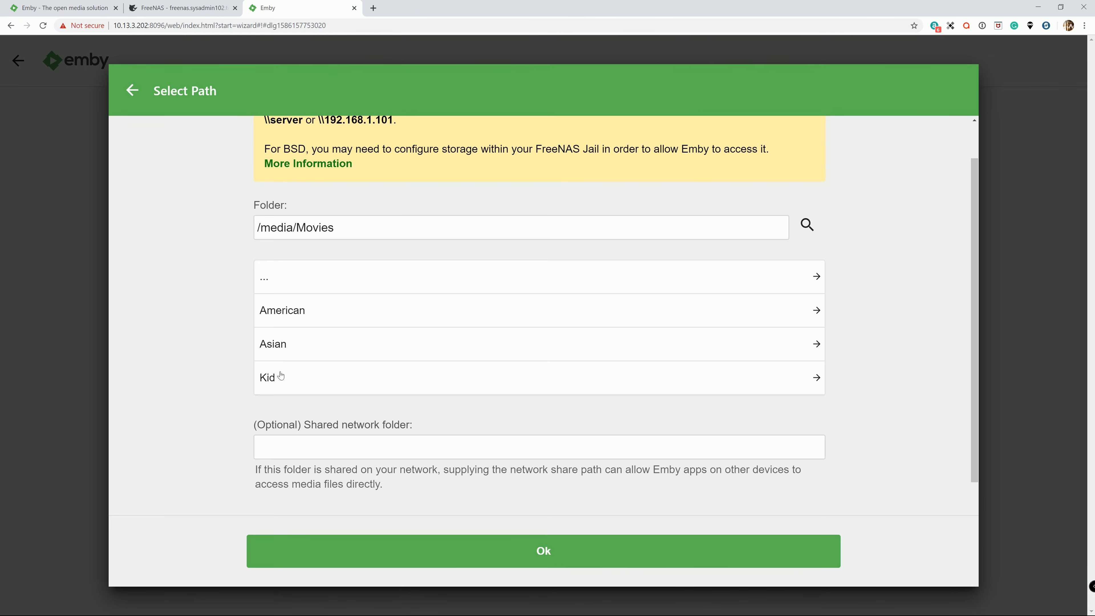
pyautogui.click(277, 380)
pyautogui.scroll(-1, 733, 384)
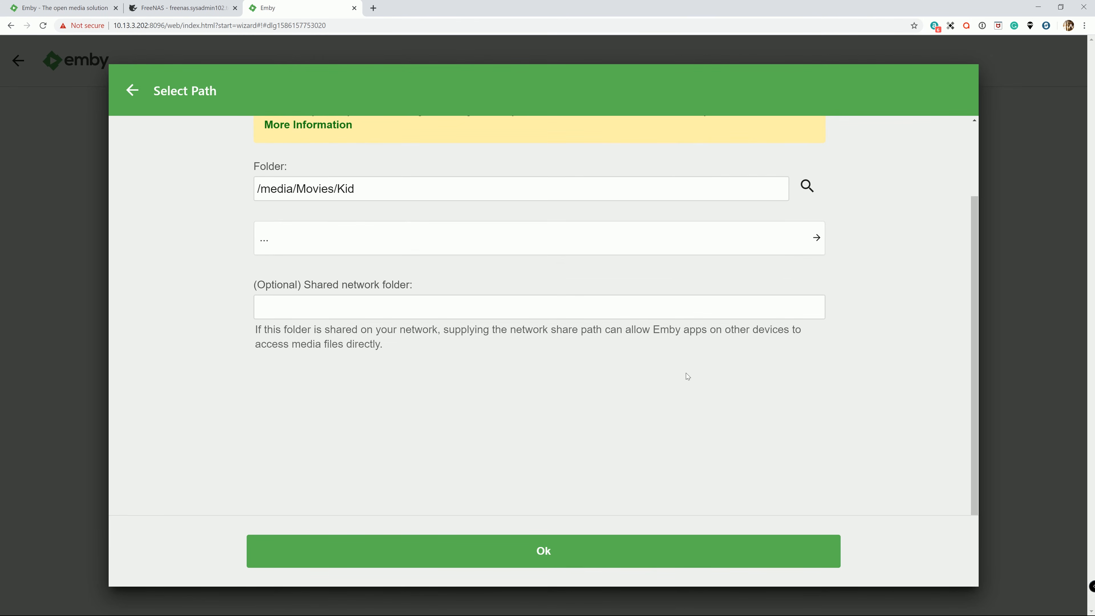
pyautogui.click(568, 558)
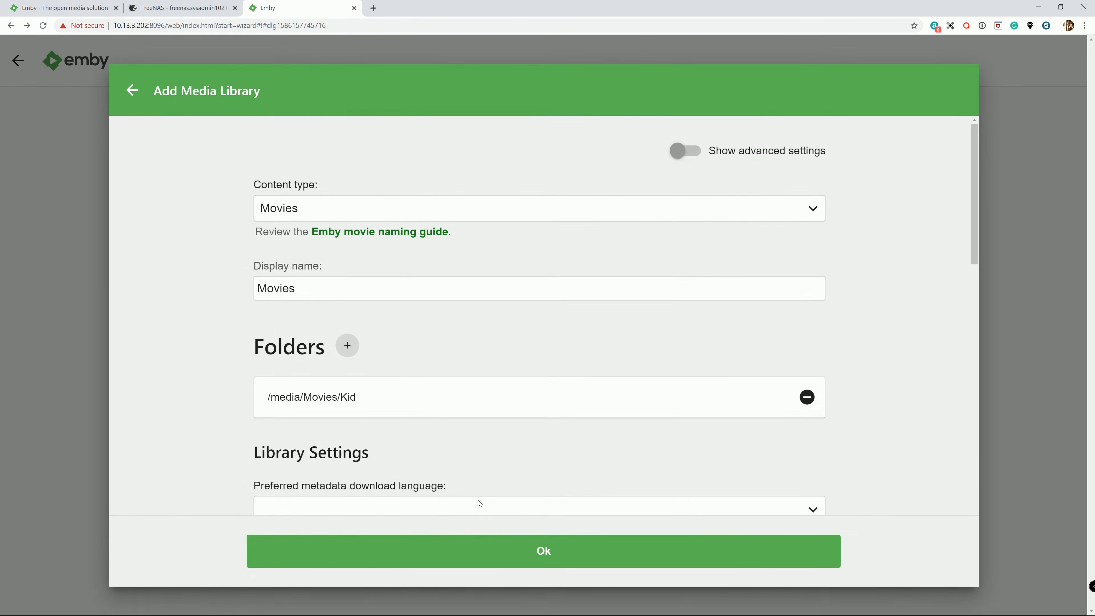
# Review the Movies library's metadata, thumbnail and subtitle settings, and save the library with the default options.
pyautogui.scroll(-5, 560, 388)
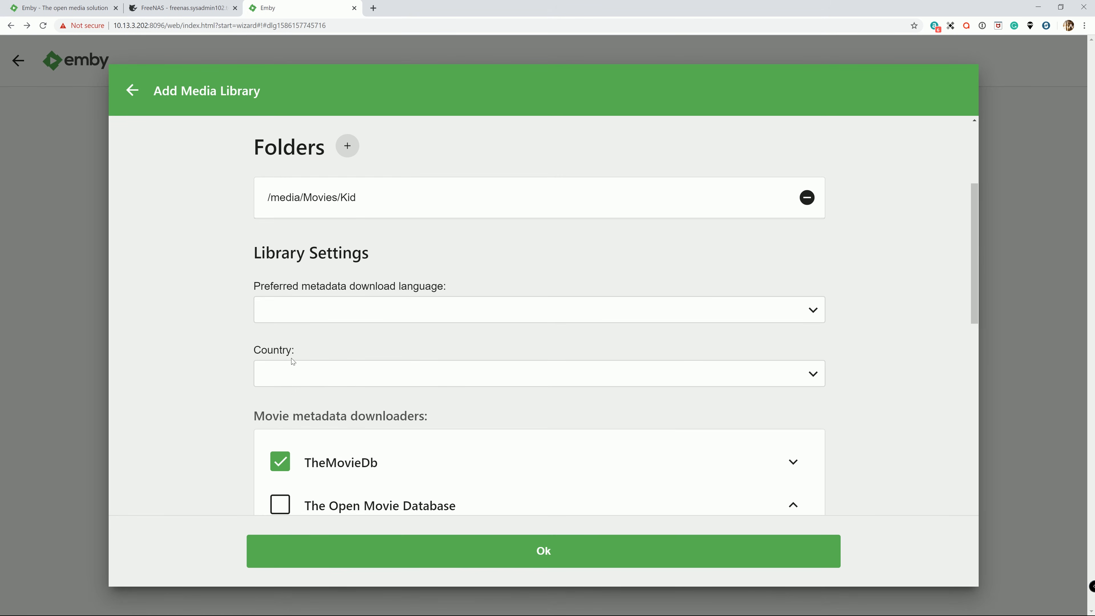
pyautogui.scroll(-10, 194, 343)
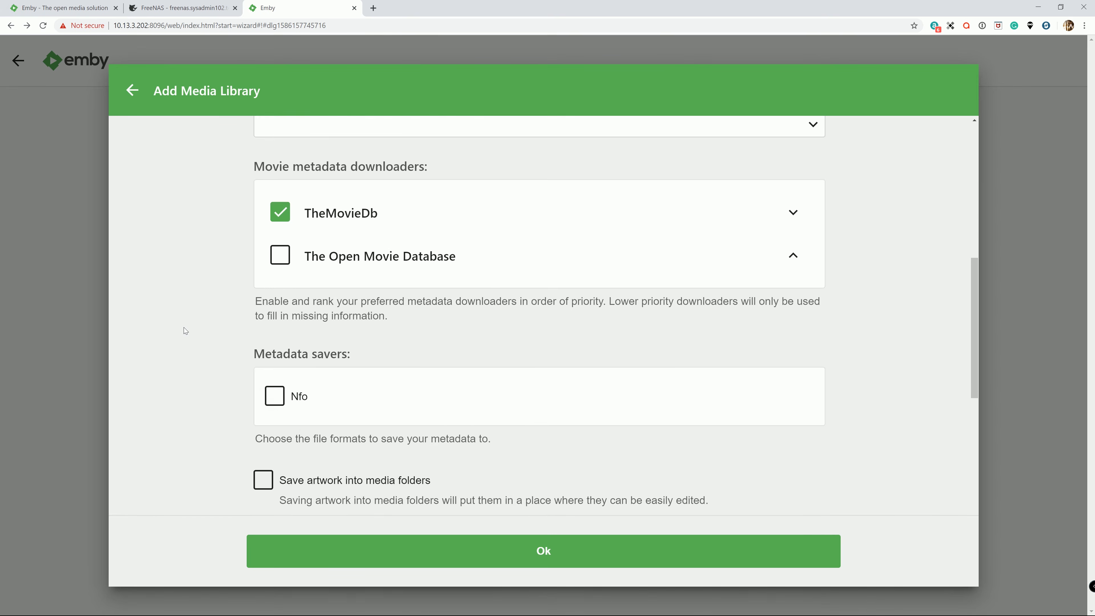
pyautogui.scroll(-3, 188, 337)
pyautogui.scroll(17, 177, 332)
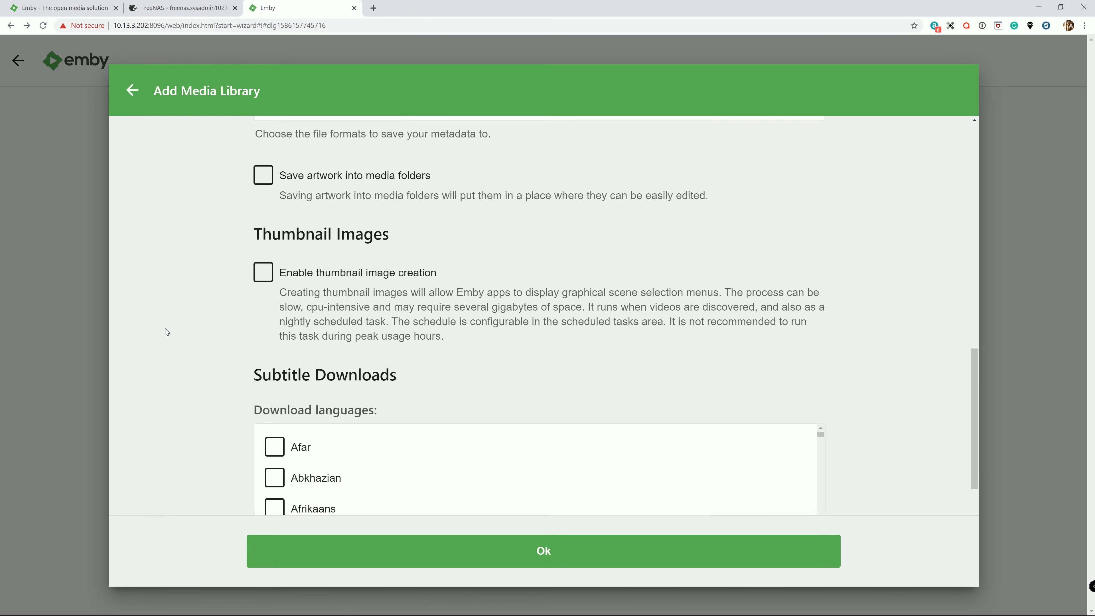
pyautogui.scroll(1, 196, 311)
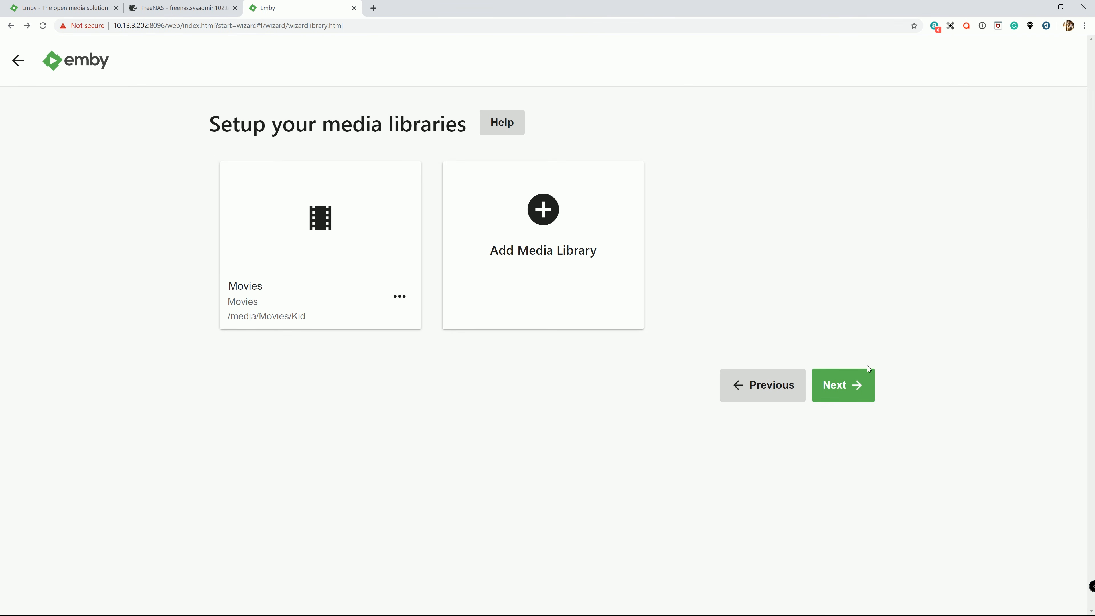
# Accept English and United States as the metadata defaults, and keep remote connections and automatic port mapping enabled.
pyautogui.click(847, 393)
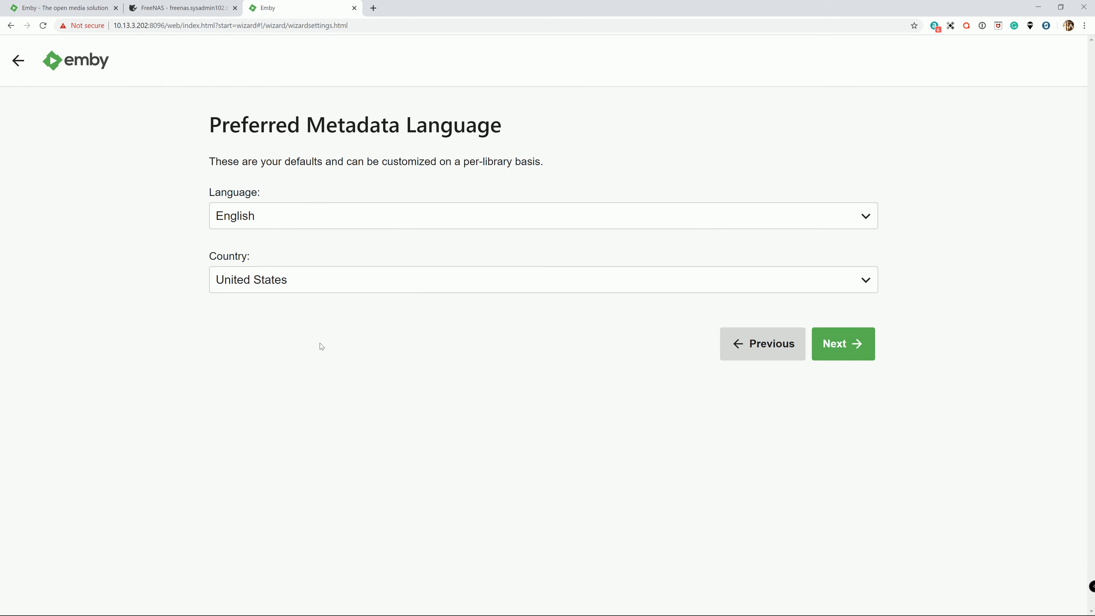
pyautogui.click(846, 344)
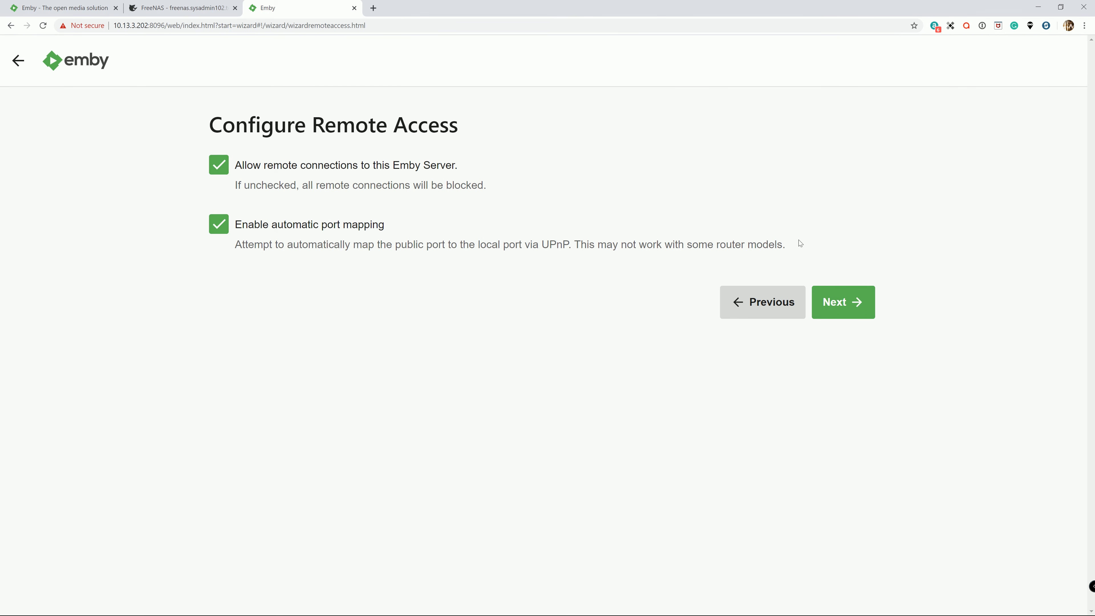
pyautogui.click(845, 303)
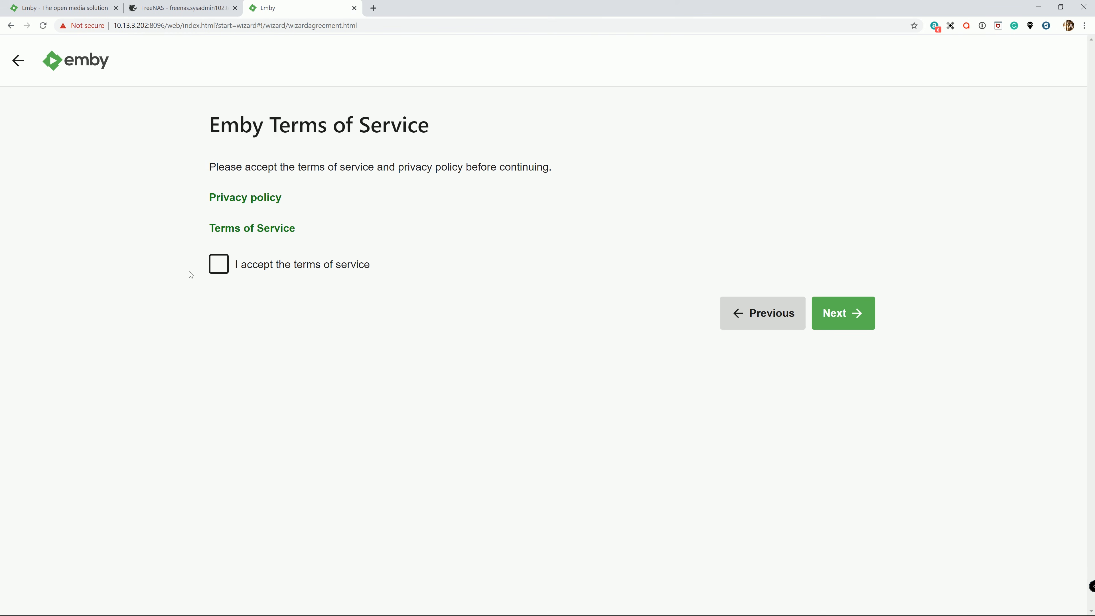
# Accept the Emby terms of service and finish the setup wizard.
pyautogui.click(222, 264)
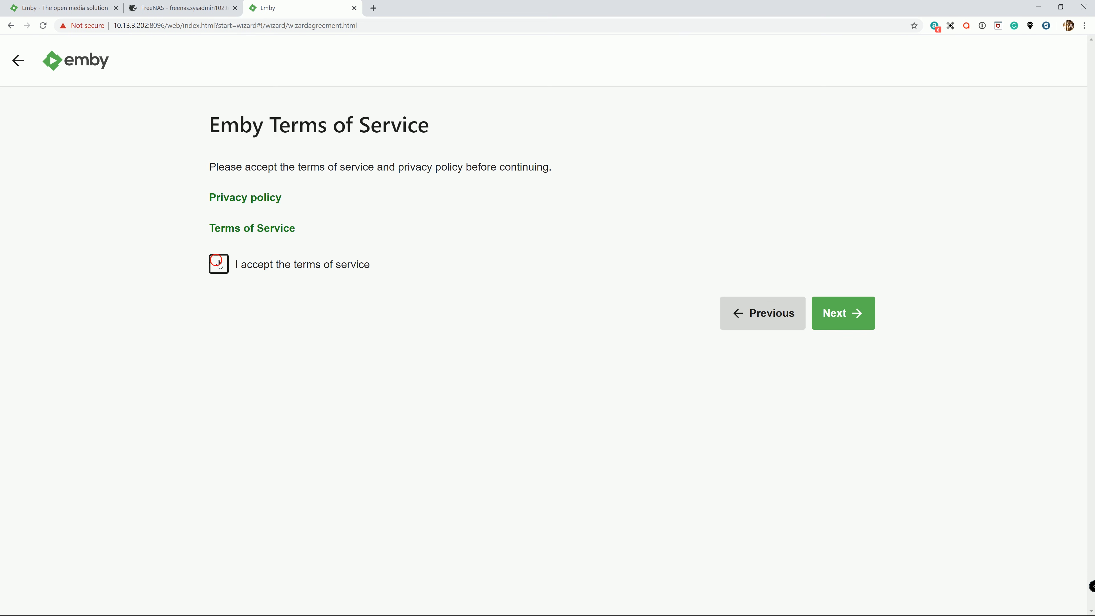
pyautogui.click(855, 314)
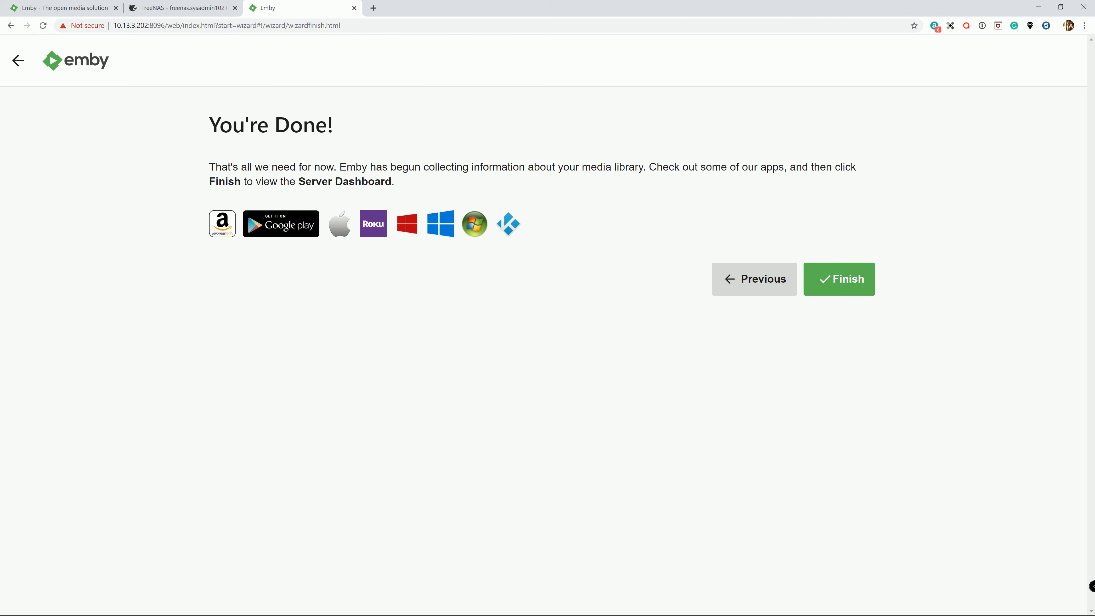
pyautogui.click(850, 277)
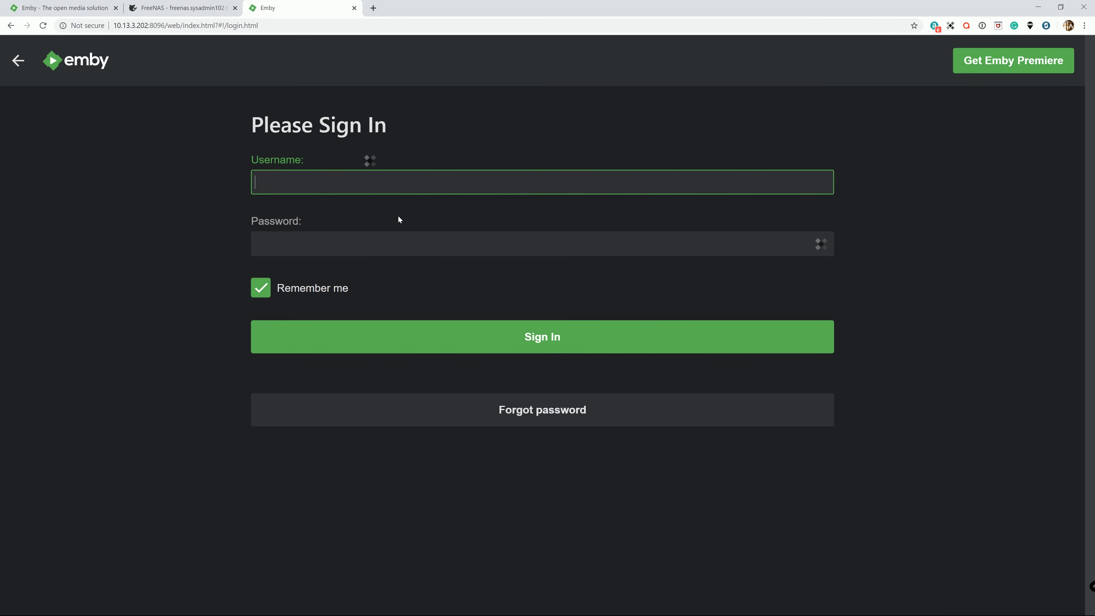
# Sign in to the Emby server with the username emby and the account password.
pyautogui.write('emby')
pyautogui.press('Tab')
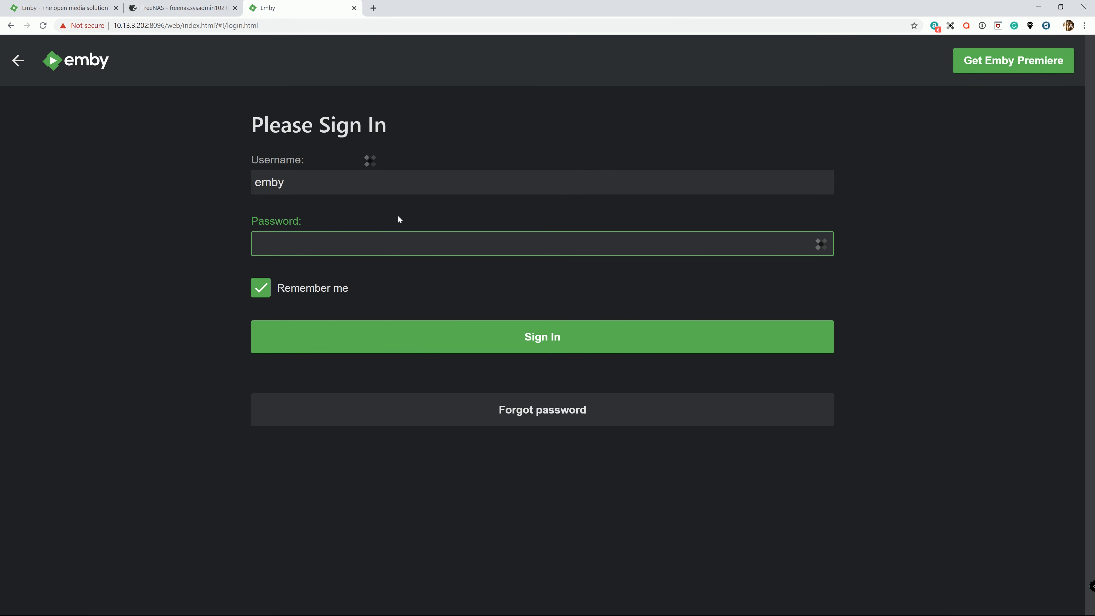
pyautogui.write('emby••••••')
pyautogui.press('Return')
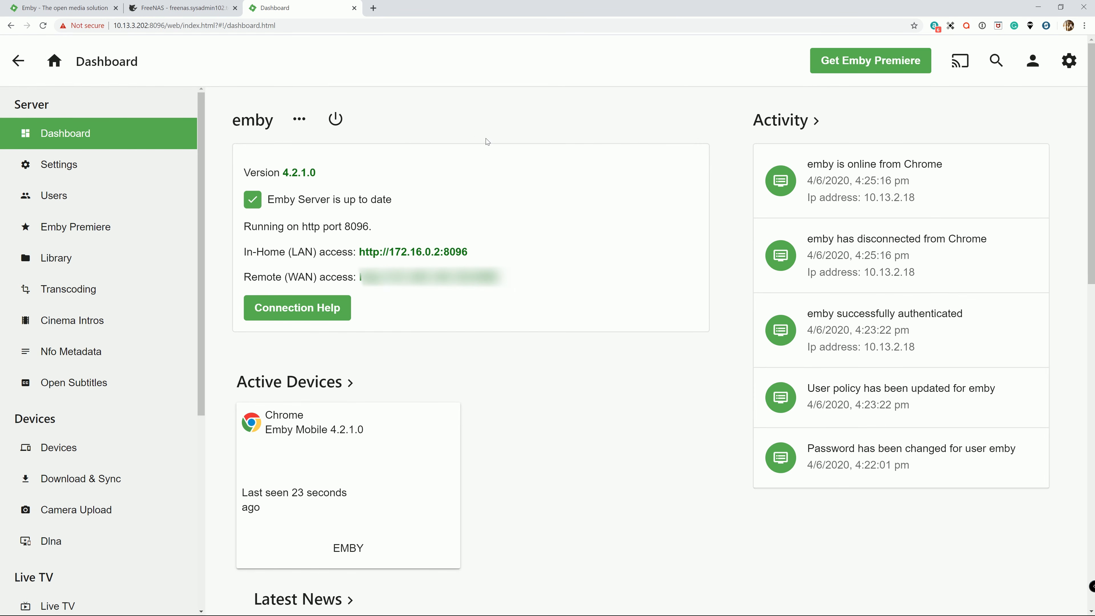
# View the media on the Emby home page, and open the Library page of the server settings.
pyautogui.click(56, 65)
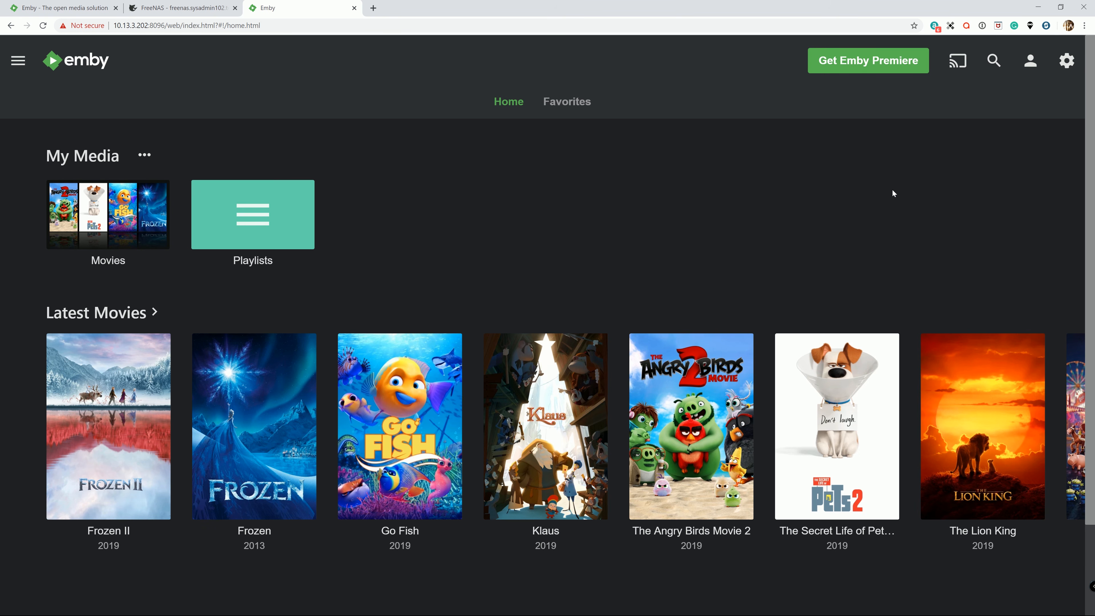
pyautogui.click(1068, 60)
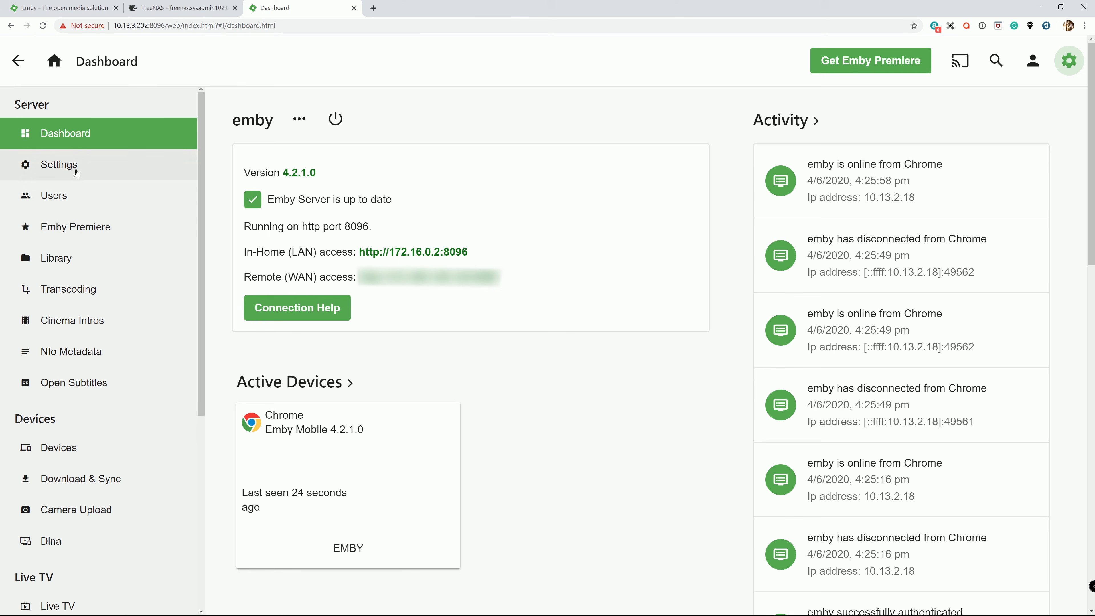
pyautogui.click(64, 259)
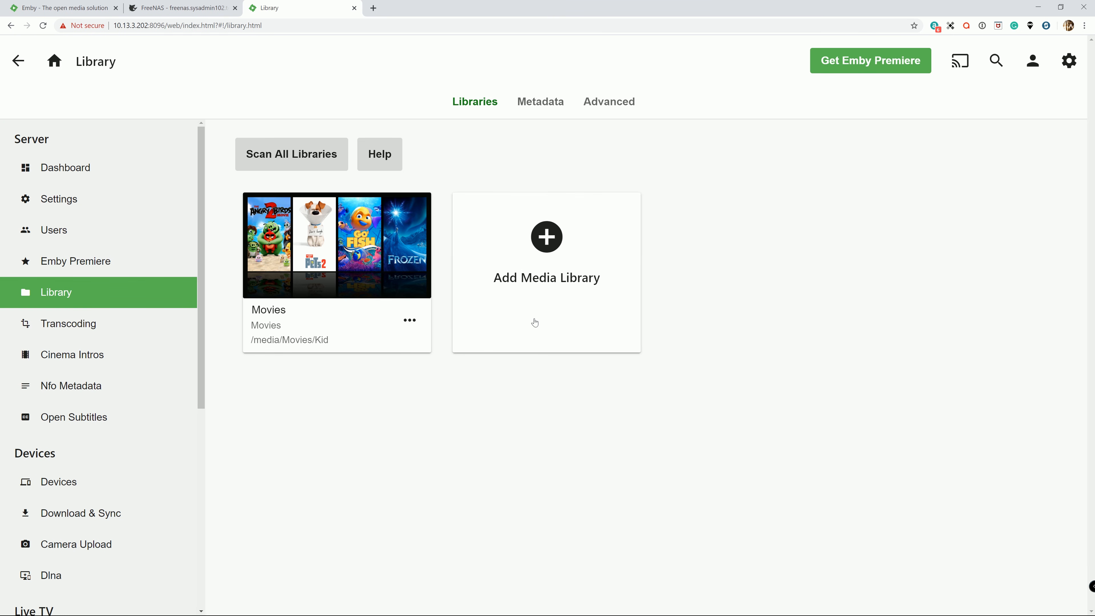